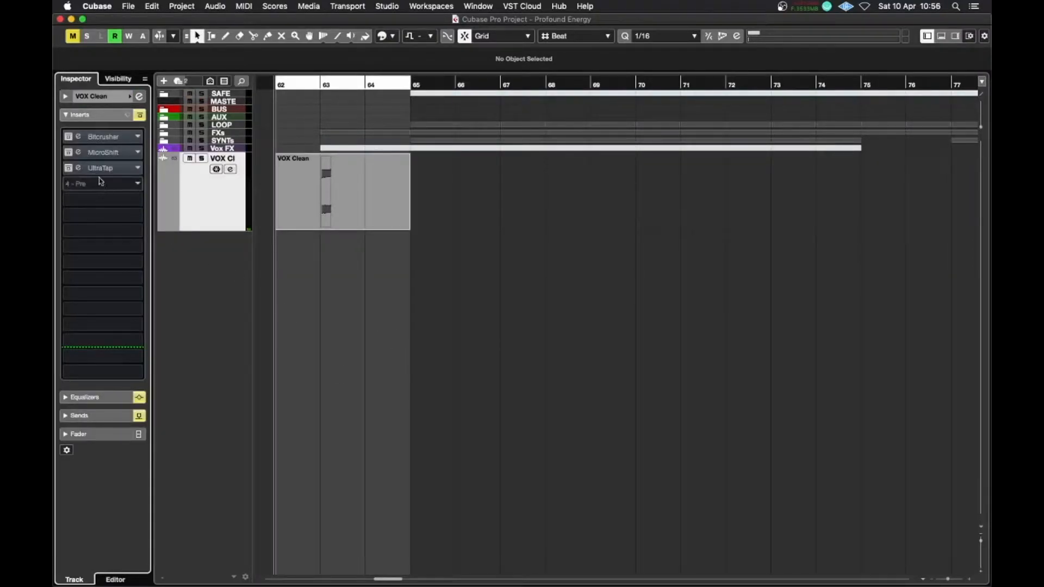
Open the UltraTap insert editor on the VOX Clean track and start playback to audition it
left_click(79, 167)
left_click(658, 288)
key("space")
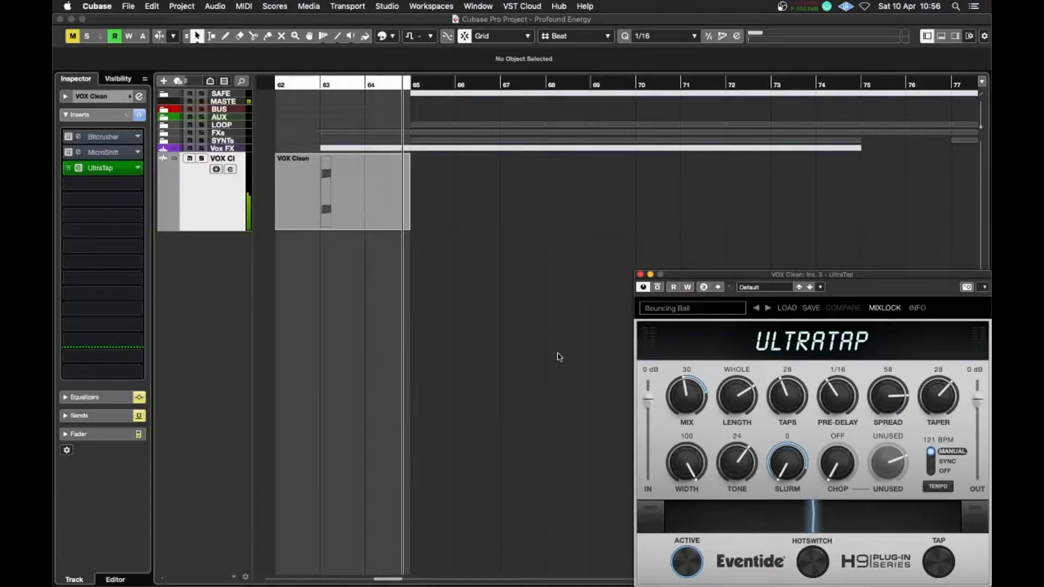
Solo the VOX Clean track and stop playback
left_click(477, 337)
key("s")
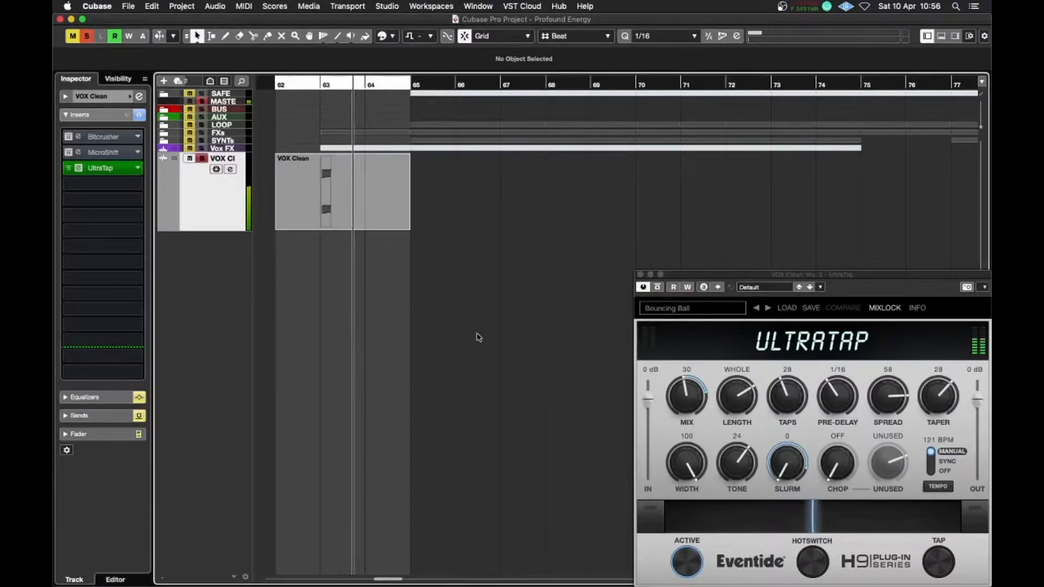
key("space")
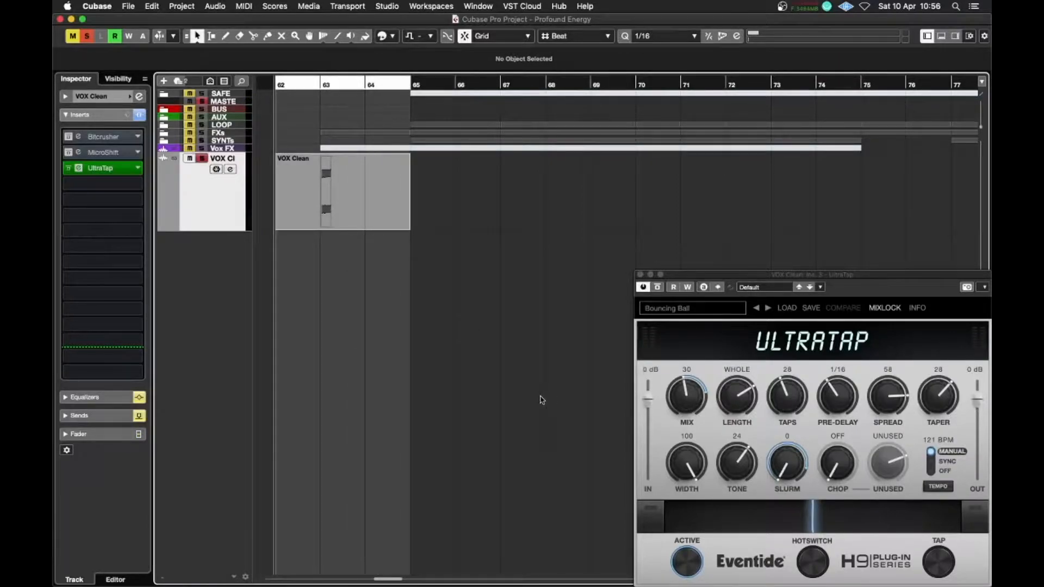
Open the Bitcrusher insert editor on the VOX Clean track and play the vocal
left_click(78, 136)
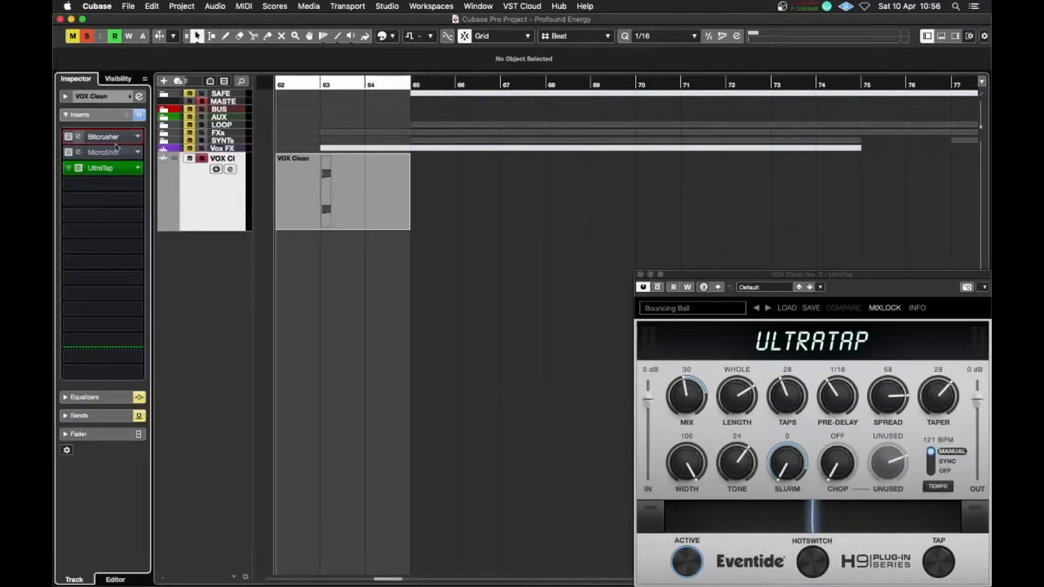
left_click(797, 40)
key("space")
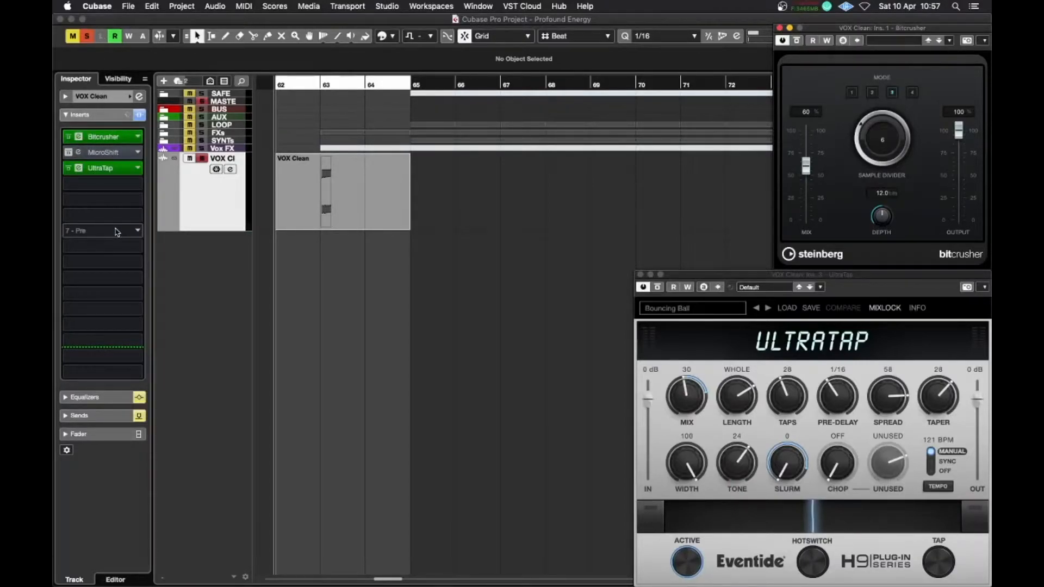
Open the MicroShift insert editor and audition the vocal with playback
left_click(102, 152)
left_click(170, 419)
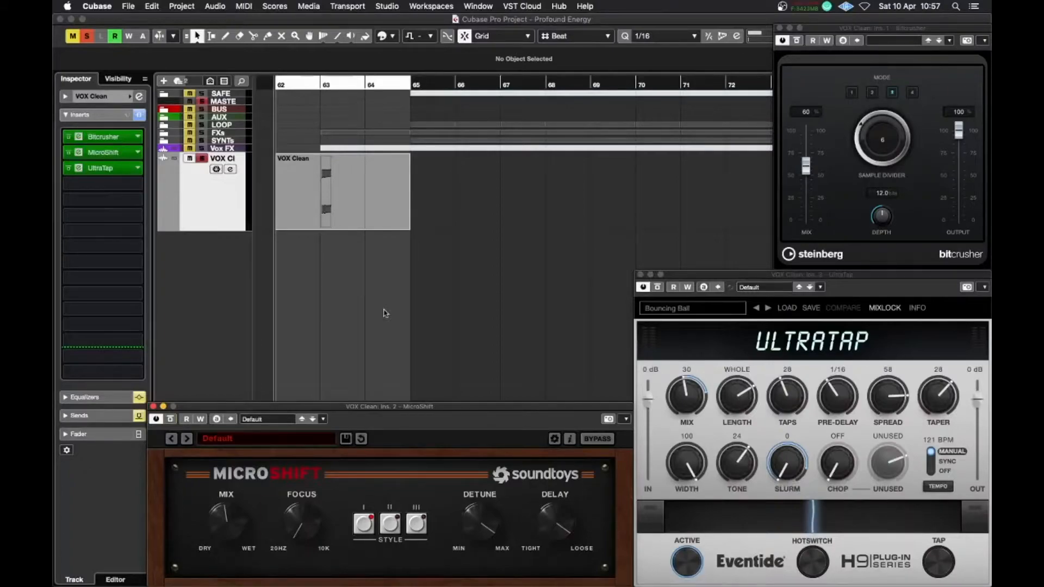
key("space")
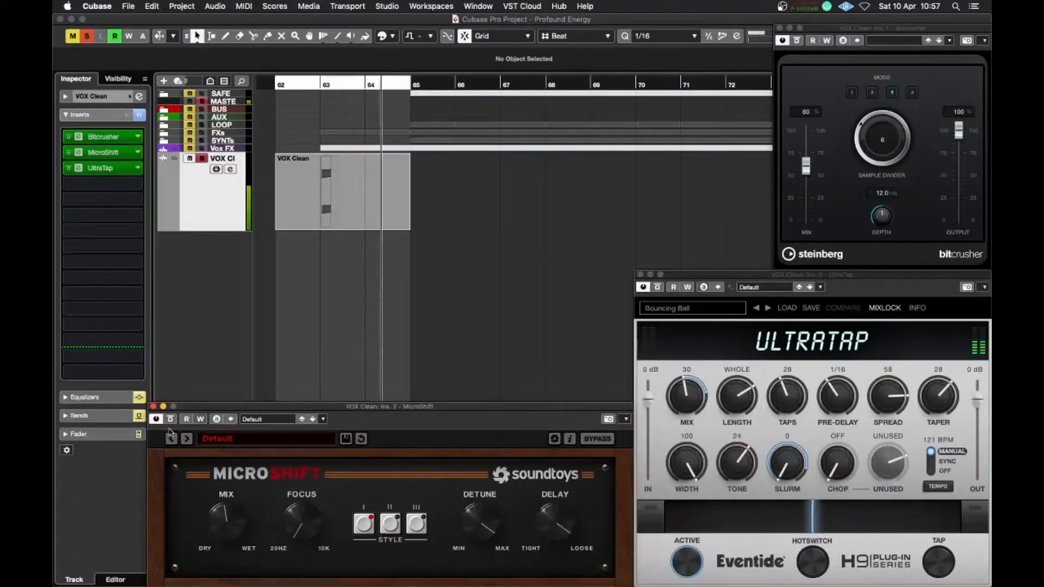
key("space")
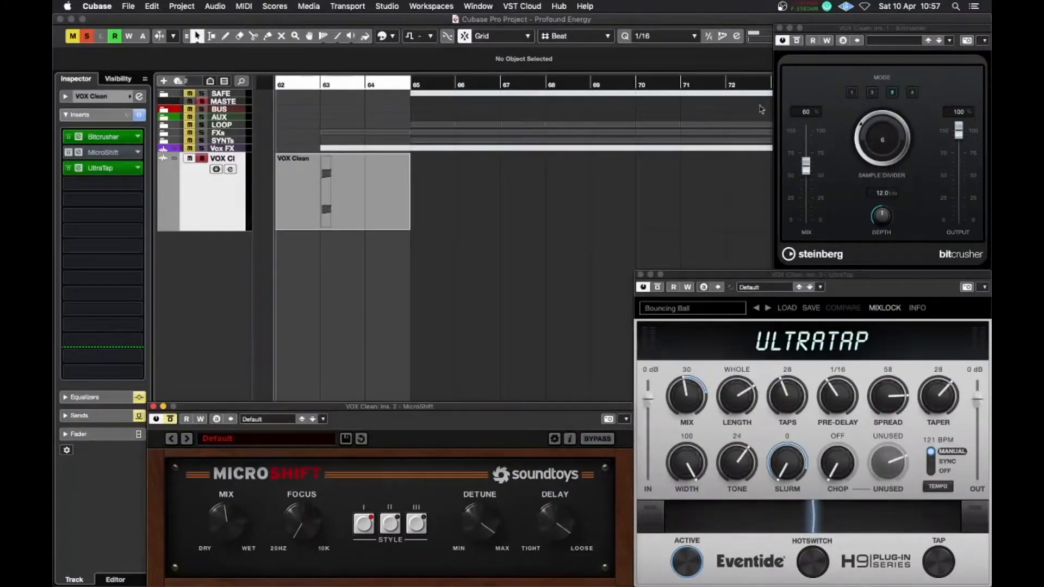
Toggle the MicroShift insert's bypass and replay the vocal to compare
left_click(68, 153)
key("space")
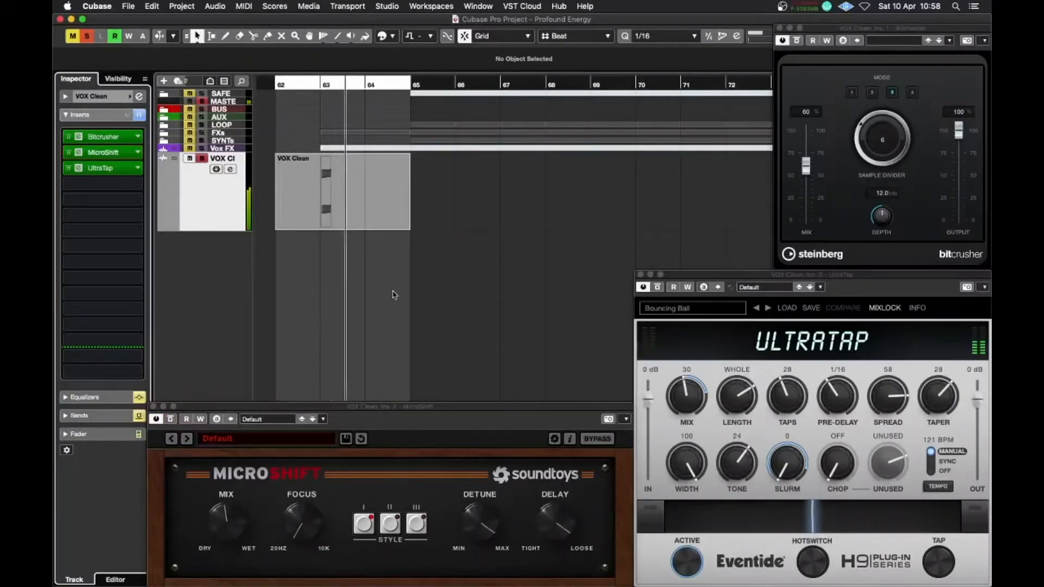
key("space")
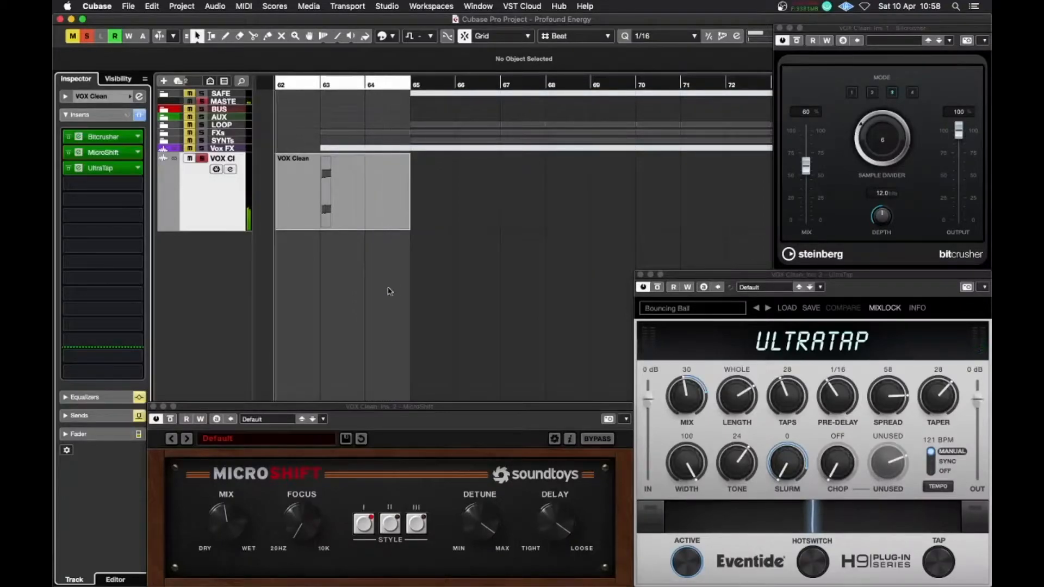
mouse_move(217, 230)
left_mouse_down()
mouse_move(218, 177)
mouse_move(217, 231)
left_mouse_up()
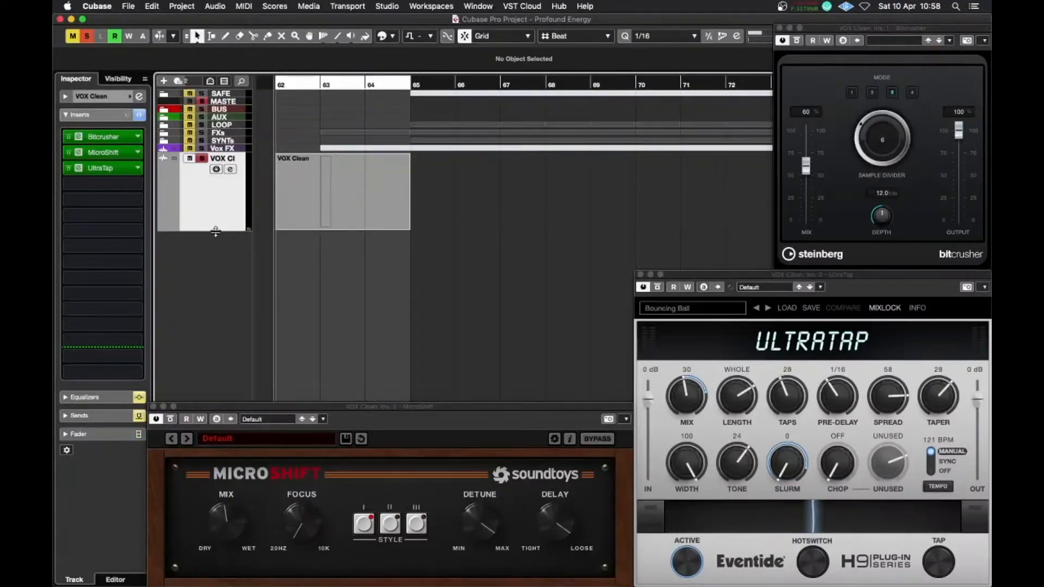
left_click(373, 206)
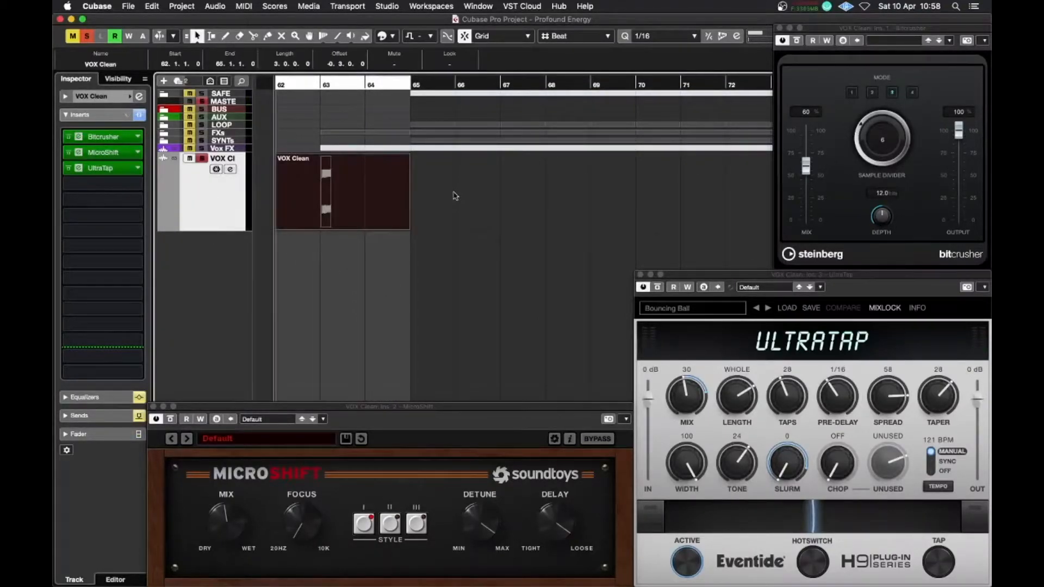
left_click(467, 226)
Expand the AUX folder and open the MPX reverb insert editor on the Reflex FX track
left_click(165, 118)
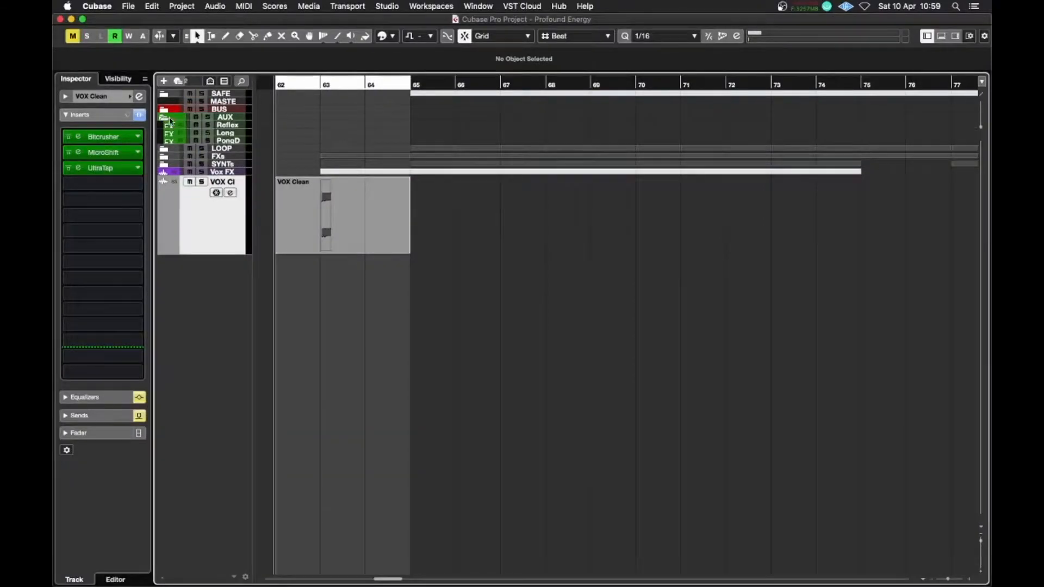
left_click(234, 126)
left_click(113, 137)
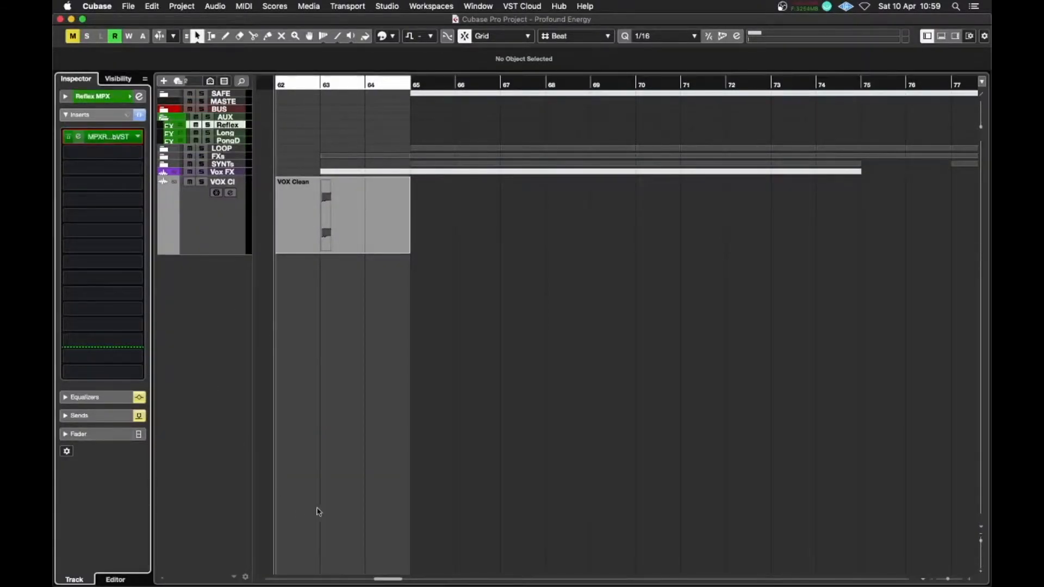
left_click_drag(453, 53, 671, 379)
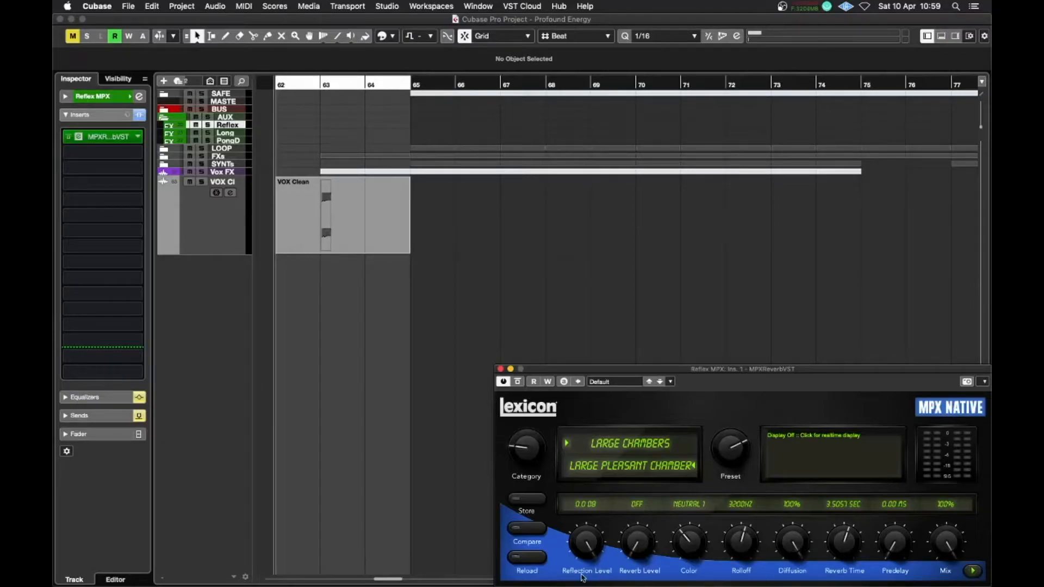
Select and solo the VOX Clean track with its Reflex MPX send, then start playback
left_click(231, 228)
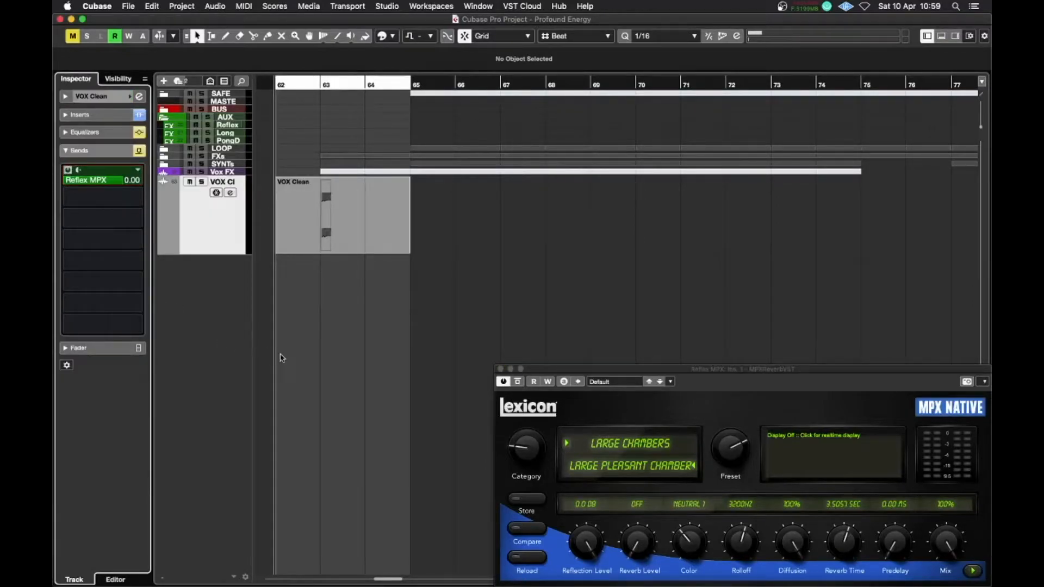
left_click(201, 182)
key("space")
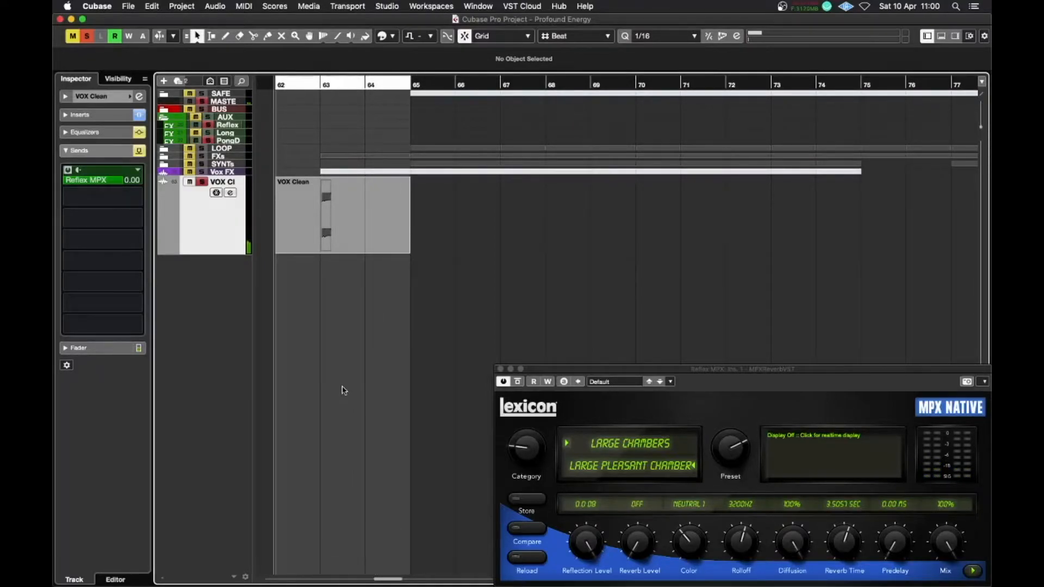
Set the Reflex FX channel fader to about -8.9 dB while listening
left_click(223, 125)
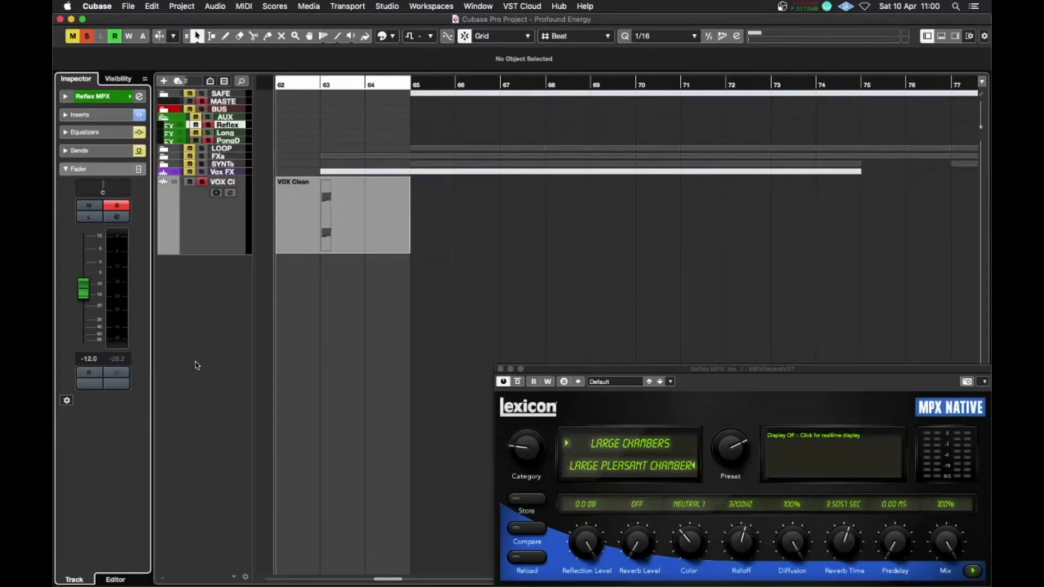
left_click(85, 293, "super")
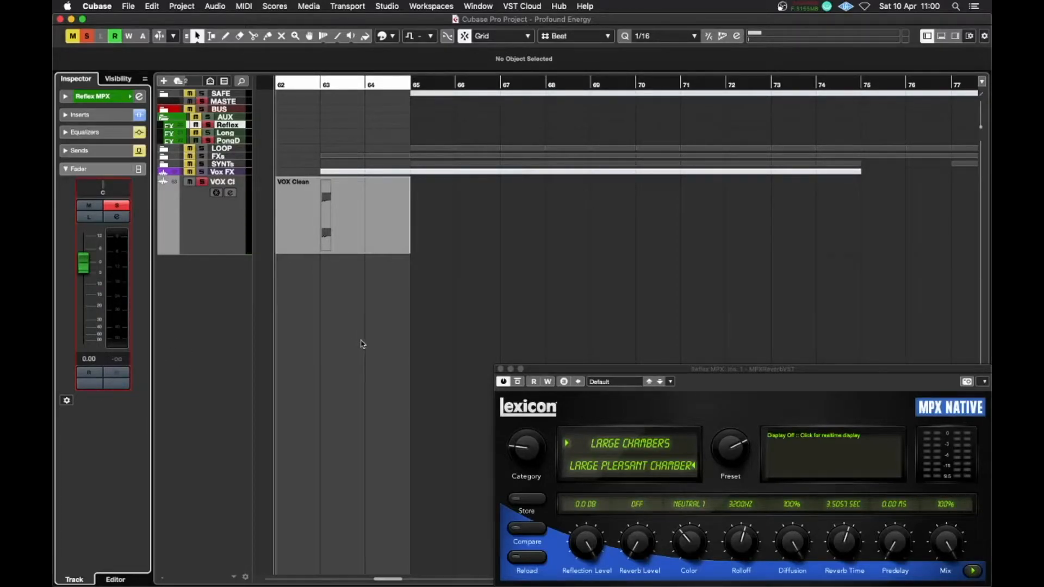
key("space")
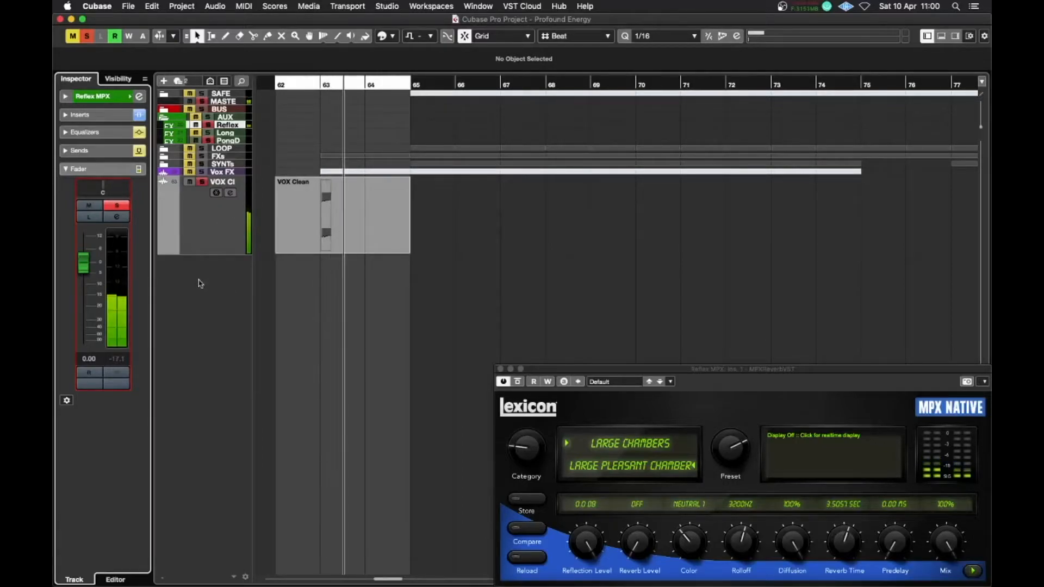
left_click_drag(83, 264, 85, 291)
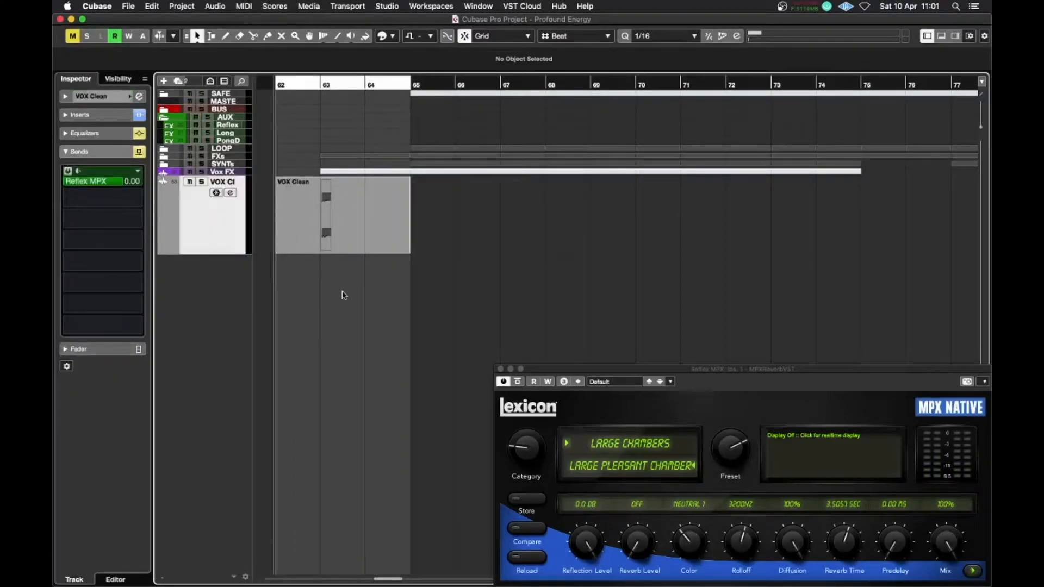
Audition the VOX Clean vocal with its reverb send, replaying the section several times
left_click_drag(344, 295, 524, 206)
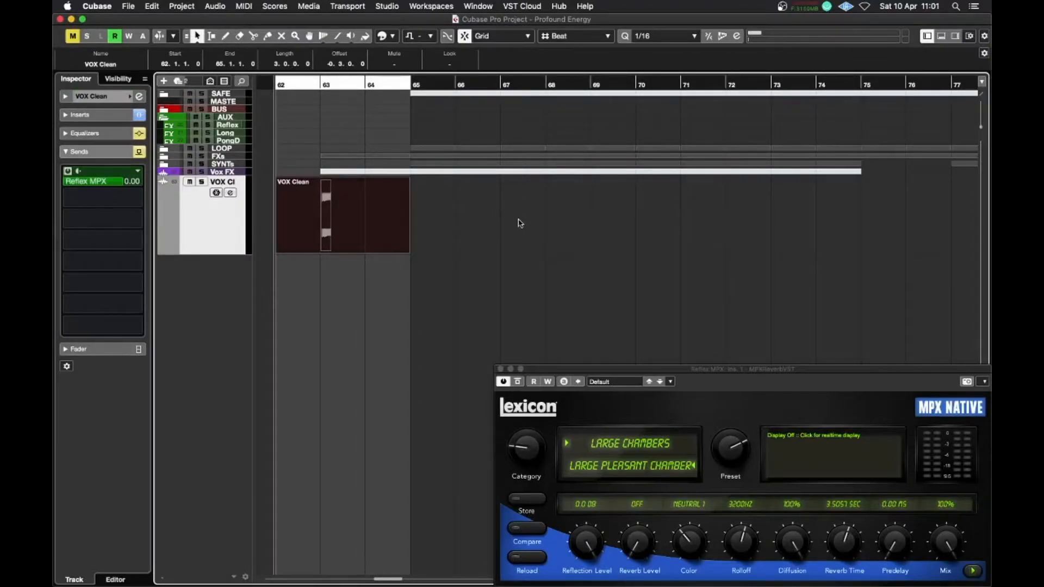
left_click_drag(287, 169, 346, 200)
left_click(535, 266)
key("space")
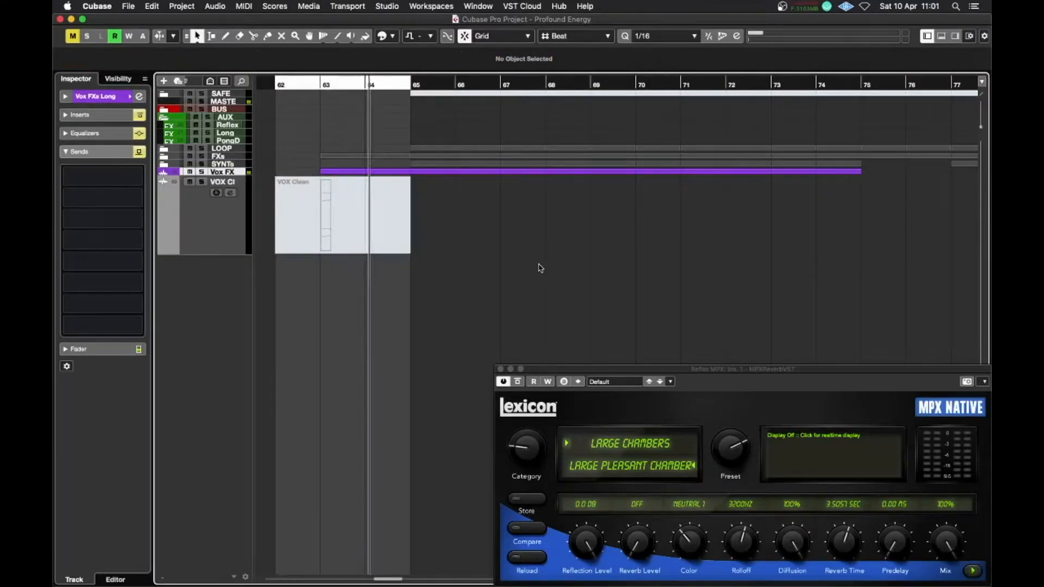
key("space")
left_click_drag(540, 267, 389, 172)
key("space")
left_click(201, 181)
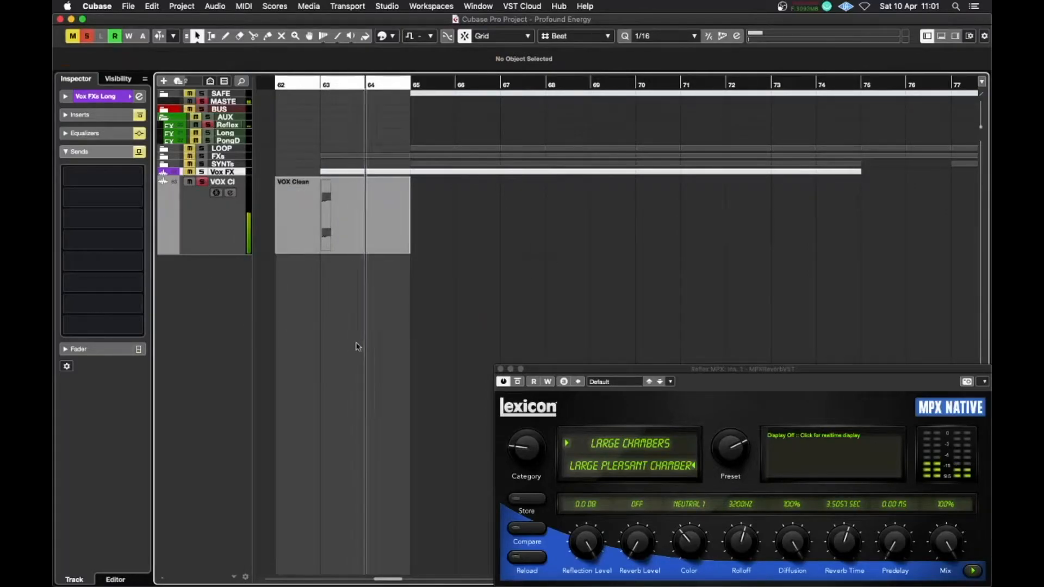
key("space")
left_click_drag(328, 289, 380, 237)
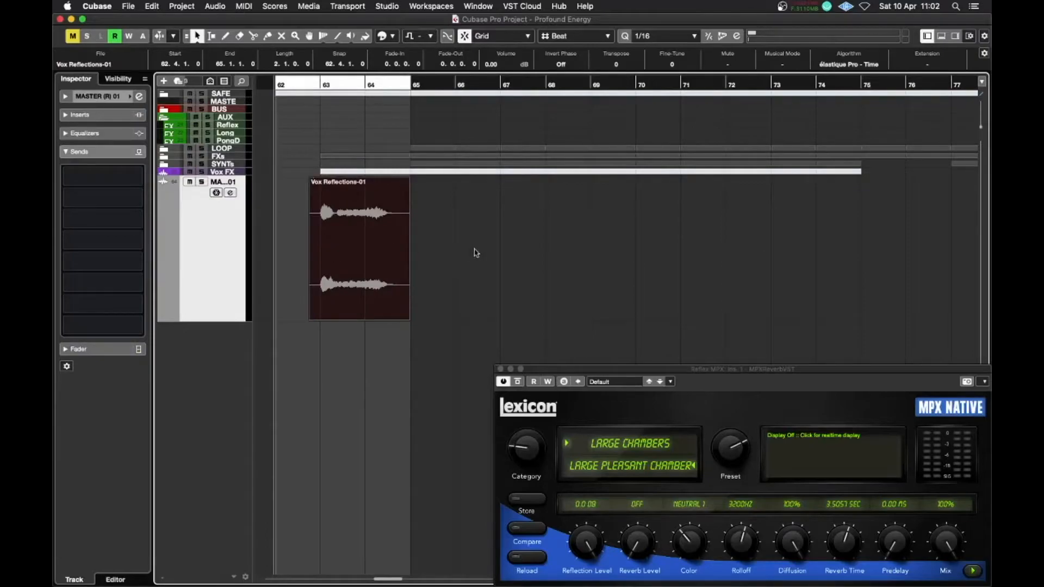
left_click(476, 251)
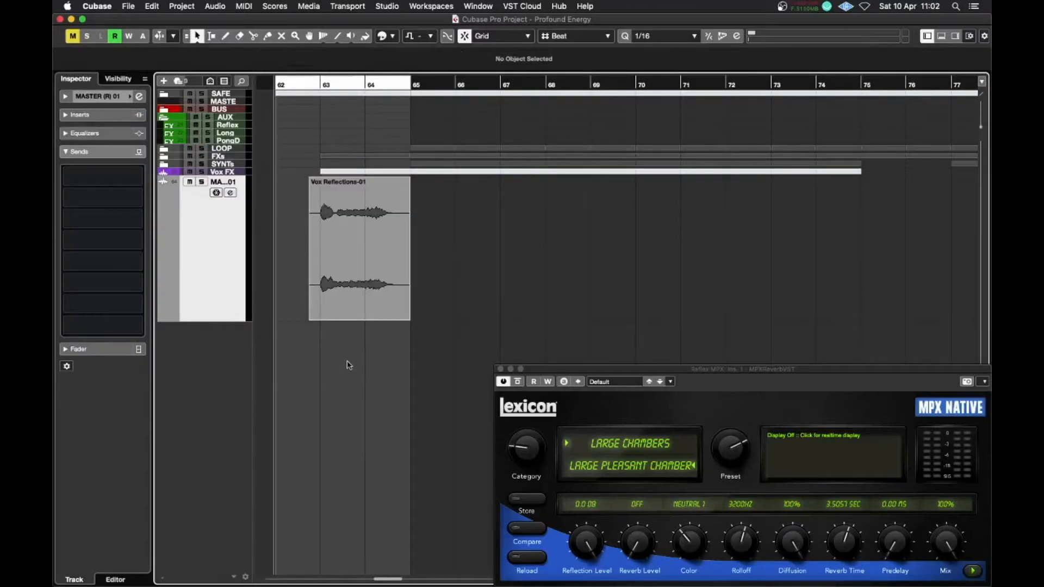
Add a PongDelay send to the Vox Reflections track and activate it
left_click(335, 305)
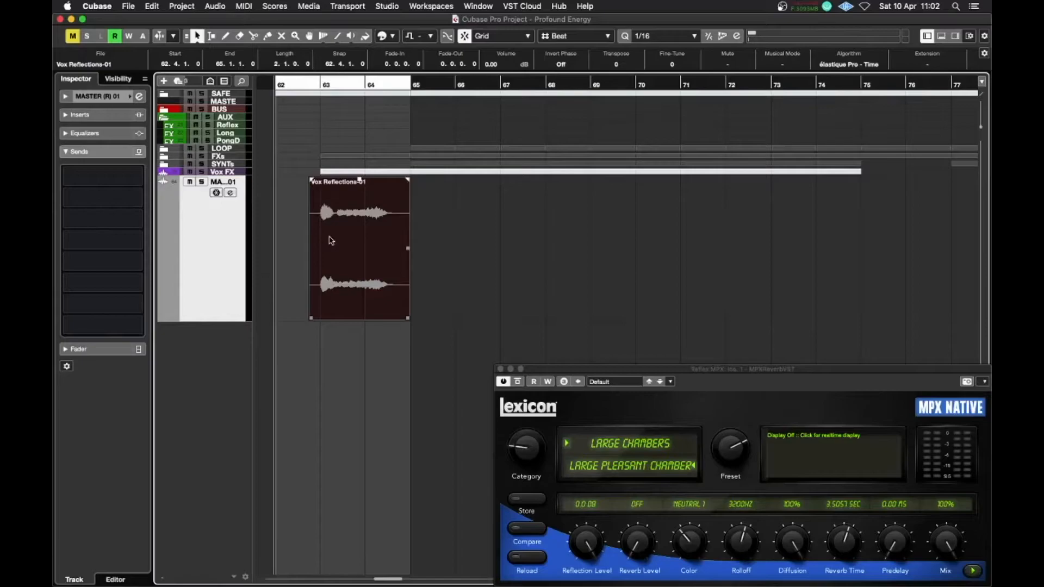
left_click(136, 176)
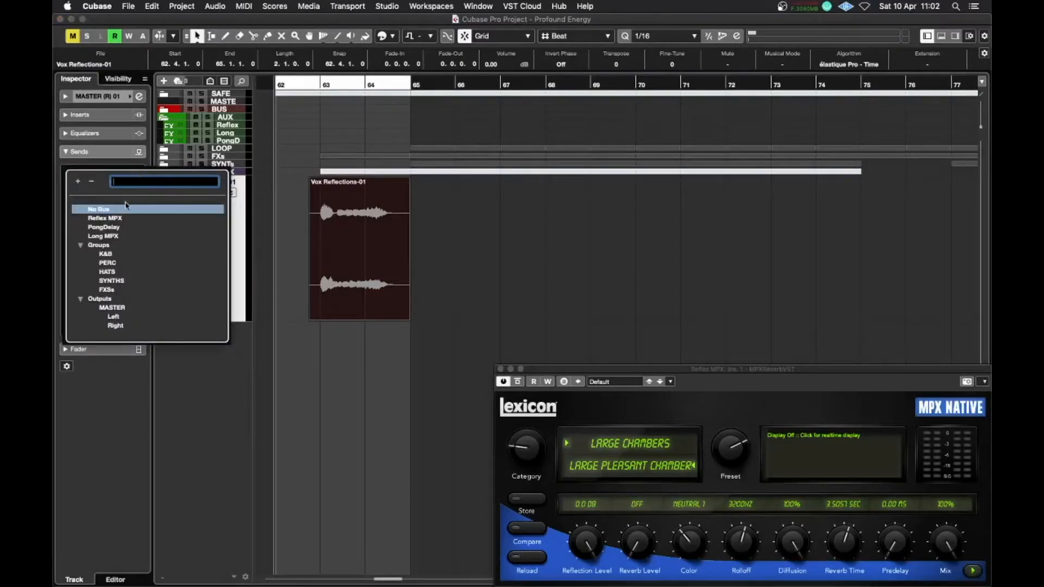
left_click(116, 227)
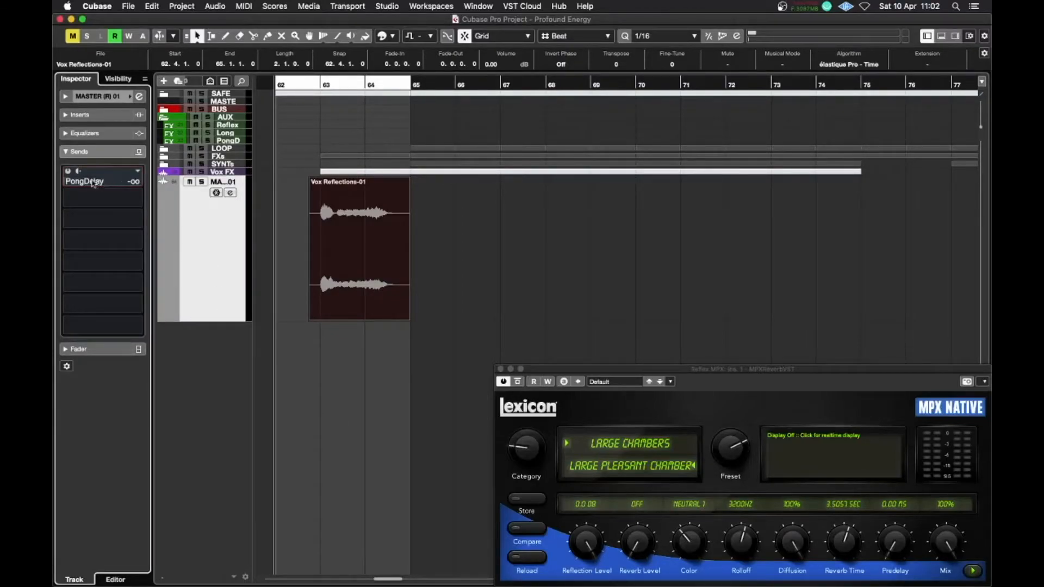
left_click(68, 172)
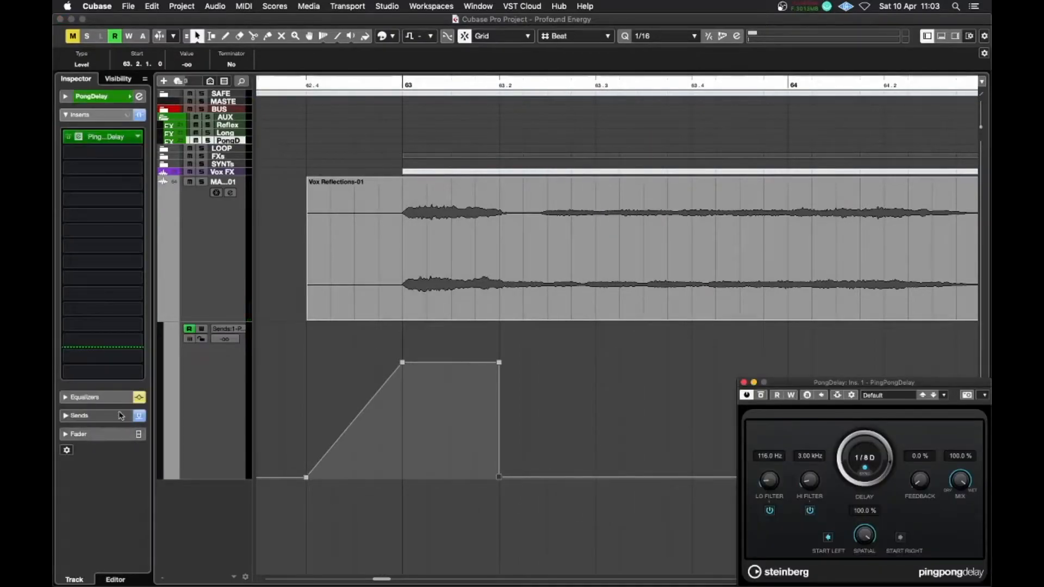
Show the PongDelay FX track's sends and play back the section
left_click(120, 415)
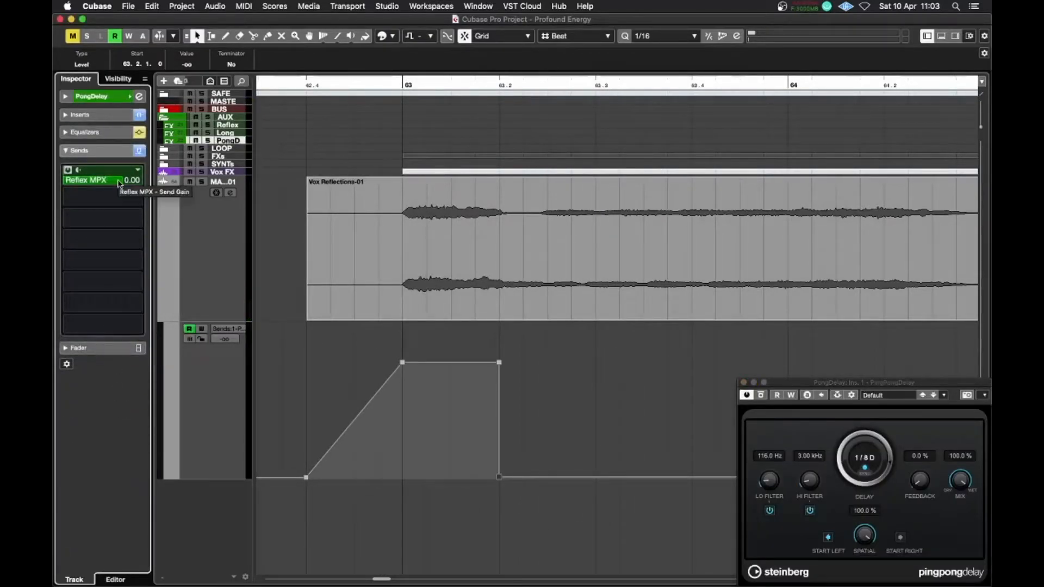
key("space")
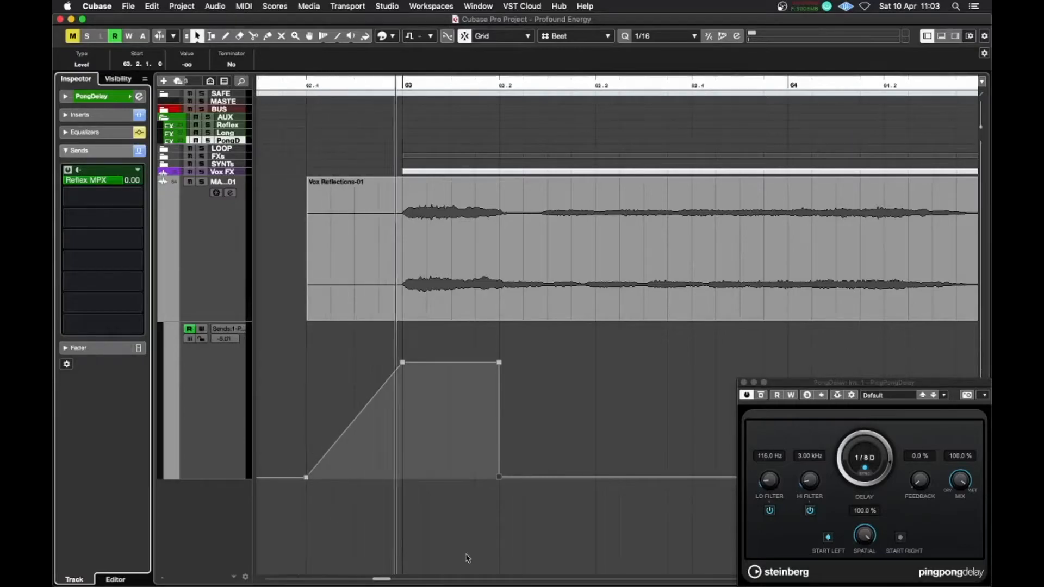
key("space")
Toggle the pre-fader setting of the Vox Reflections track's PongDelay send and play back the section
left_click(214, 267)
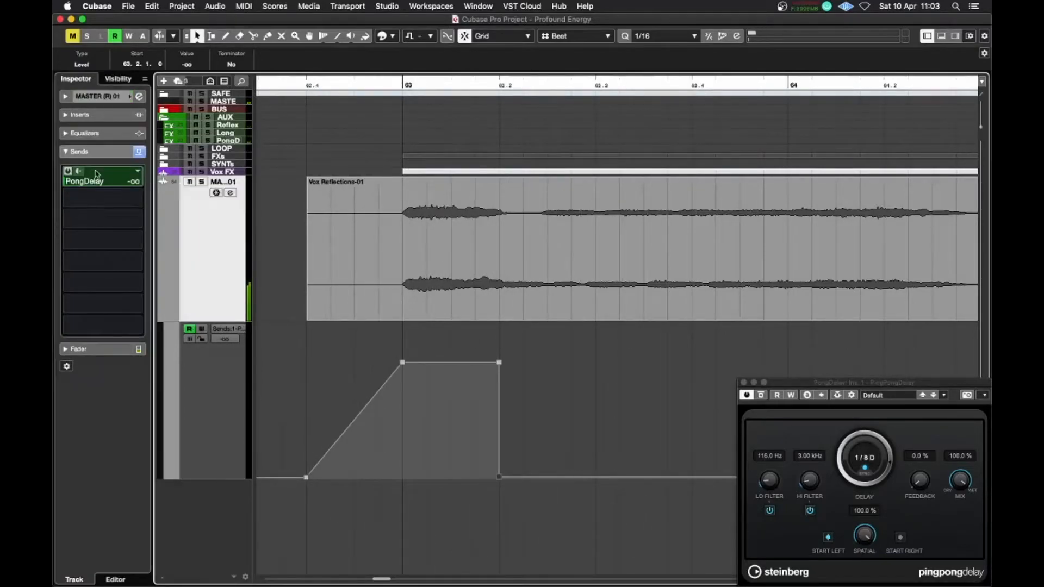
left_click(78, 172)
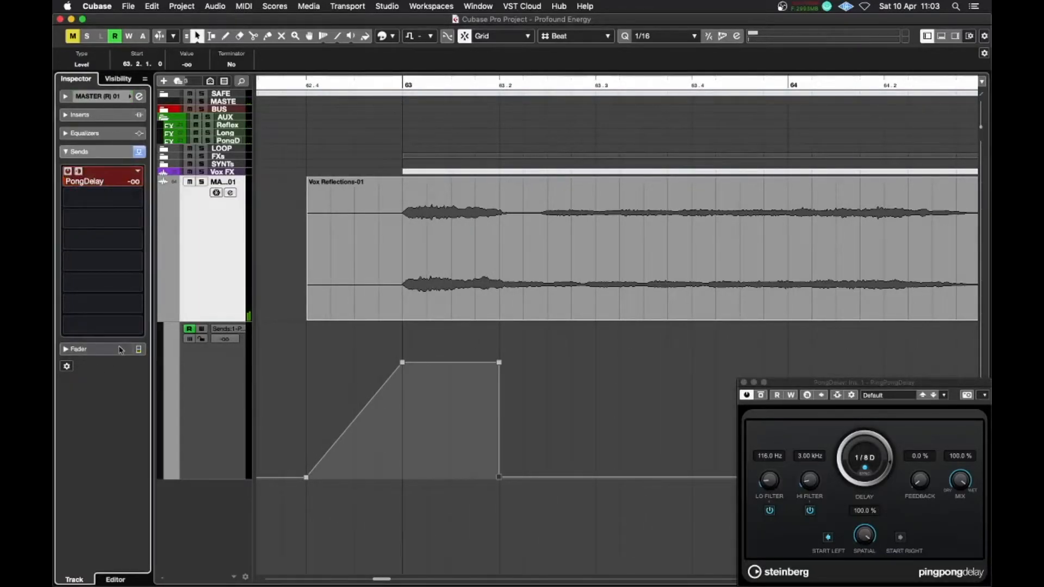
left_click(81, 349)
key("space")
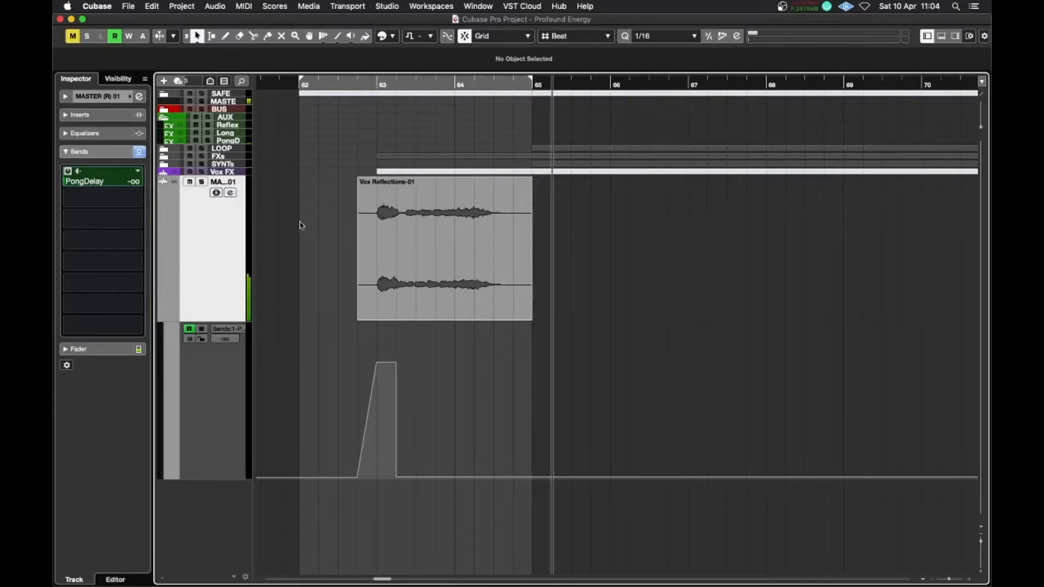
Add a Long MPX send to the Vox Reflections track and activate it
left_click(137, 201)
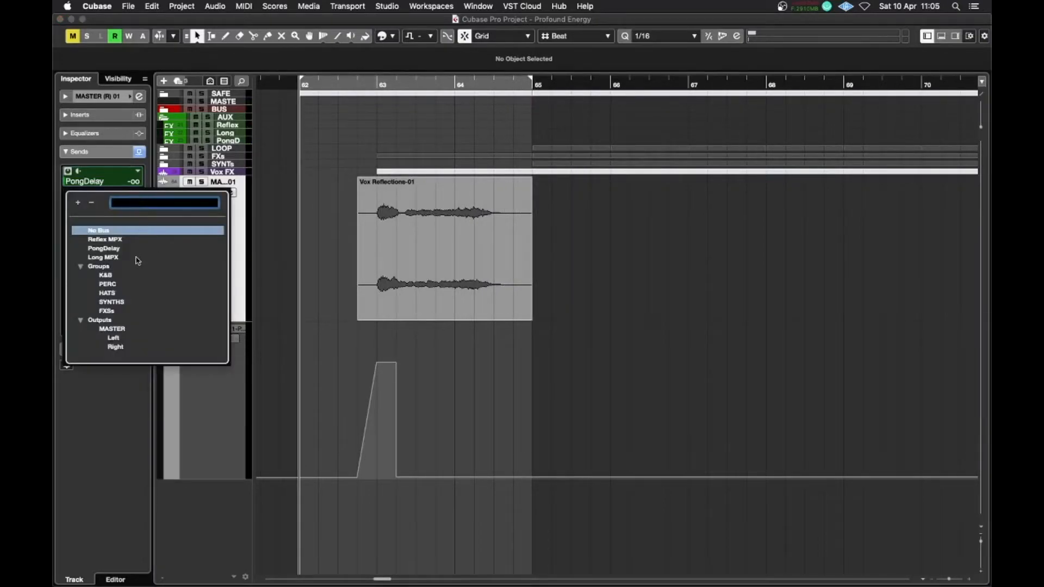
left_click(98, 258)
left_click(68, 192)
left_click(92, 202)
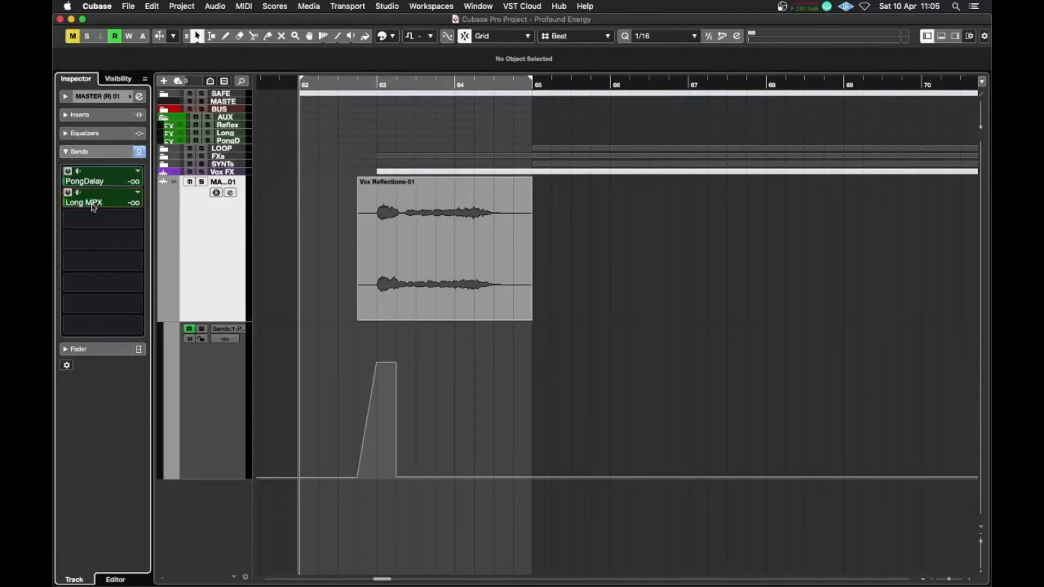
Show the Long MPX send's automation lane and play back the section
left_click(115, 350)
left_click(116, 372)
left_click(101, 152)
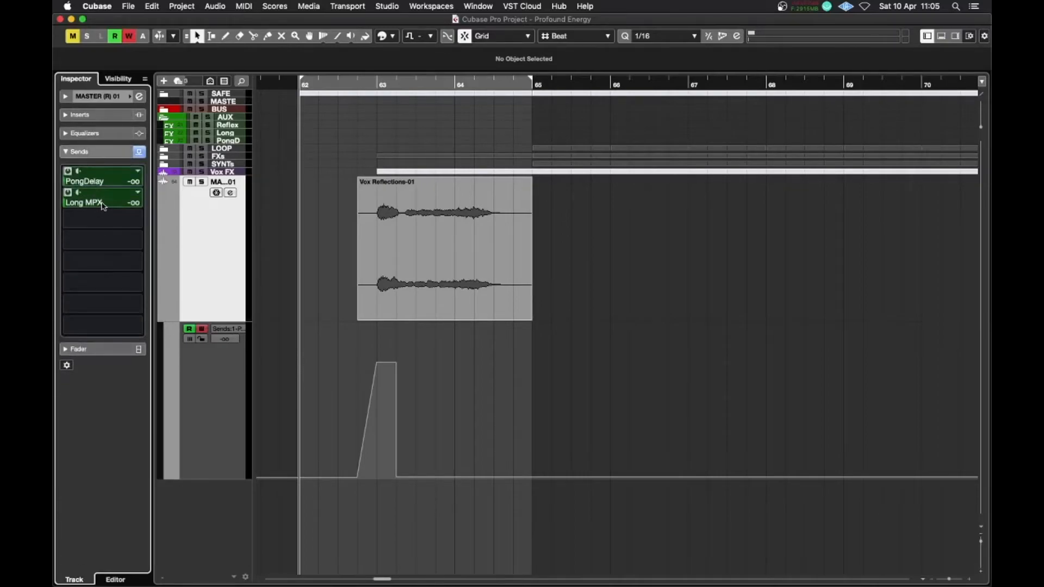
key("space")
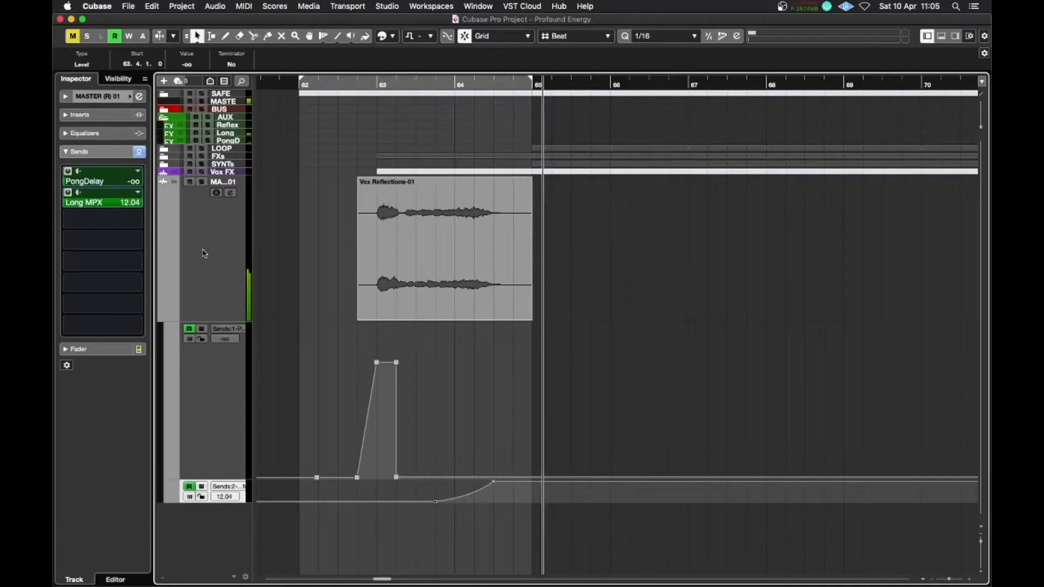
key("space")
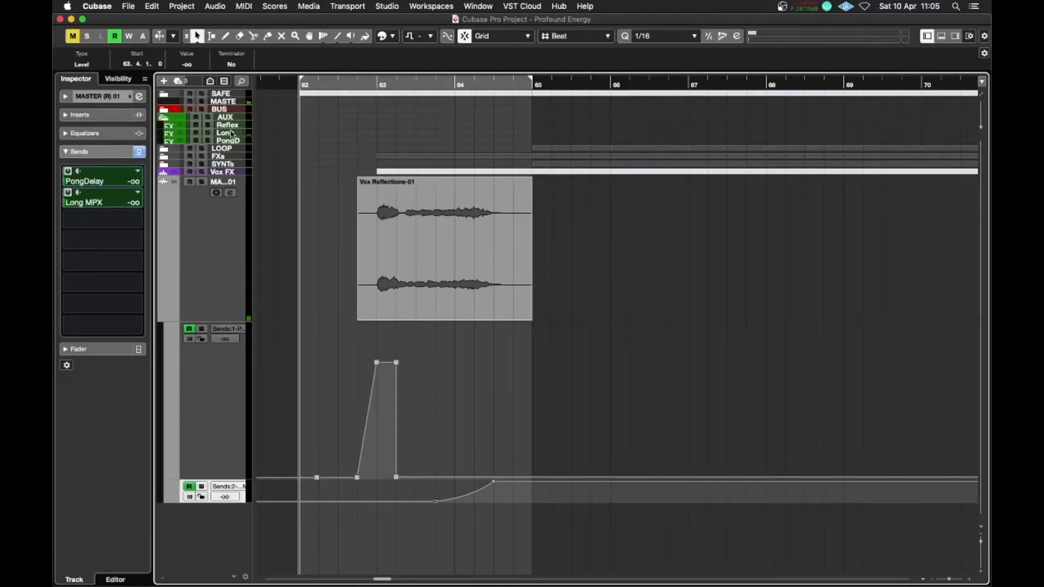
Open the MPX reverb insert on the Long MPX FX track and switch between its parameter pages
left_click(231, 133)
left_click(82, 114)
left_click(109, 133)
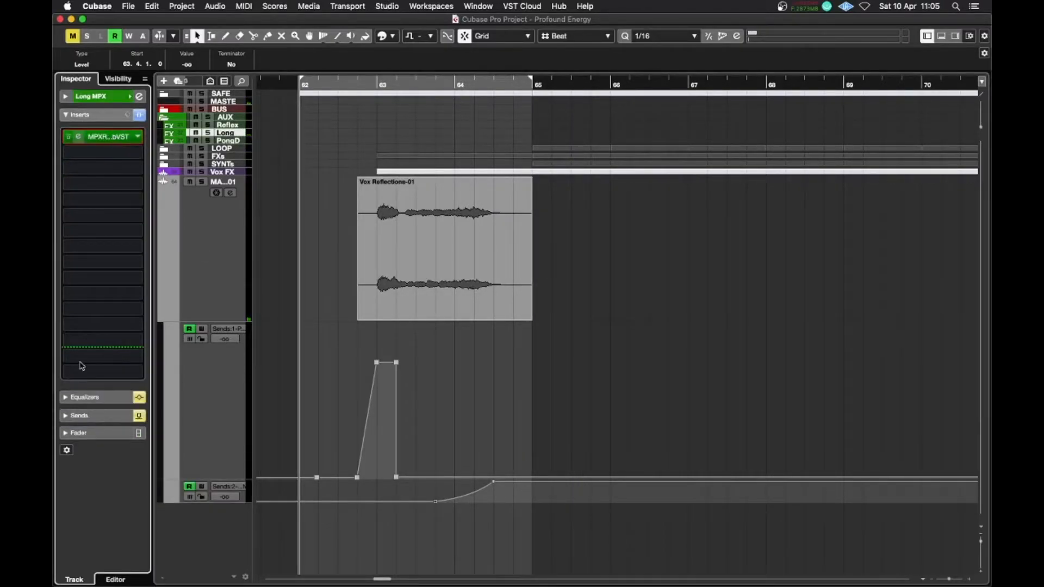
left_click_drag(729, 370, 734, 20)
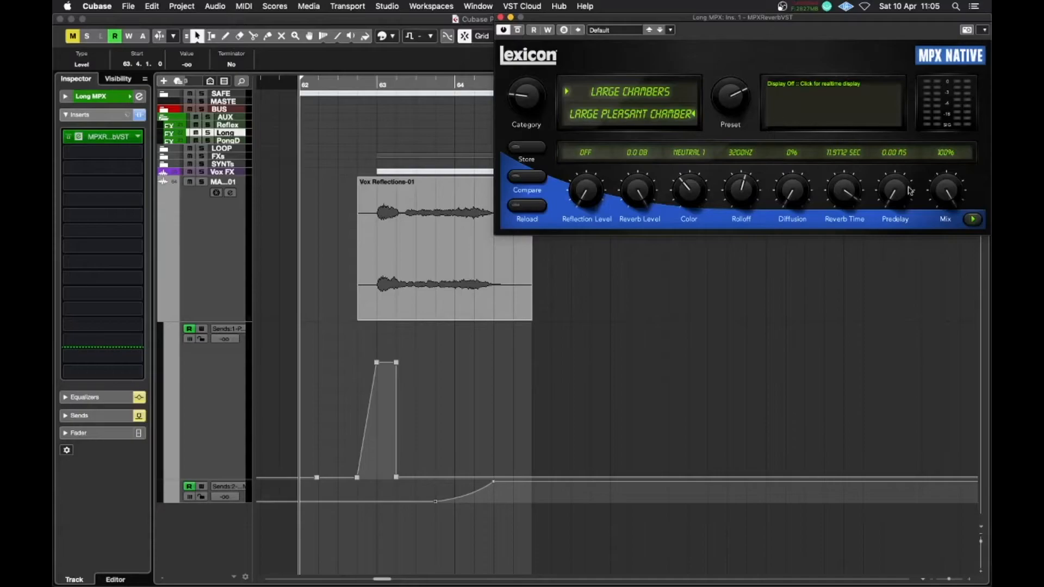
left_click(972, 220)
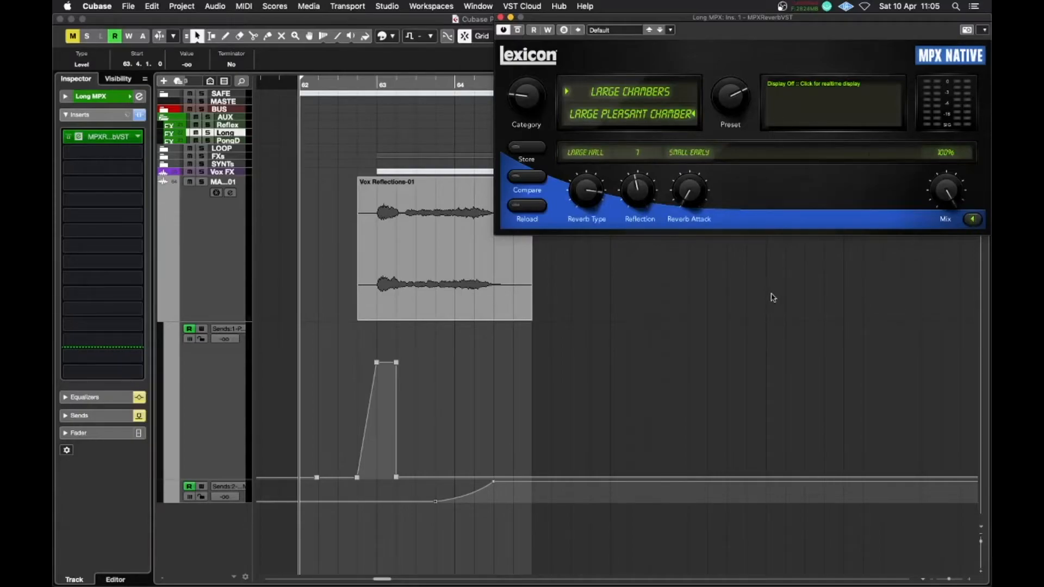
left_click(972, 219)
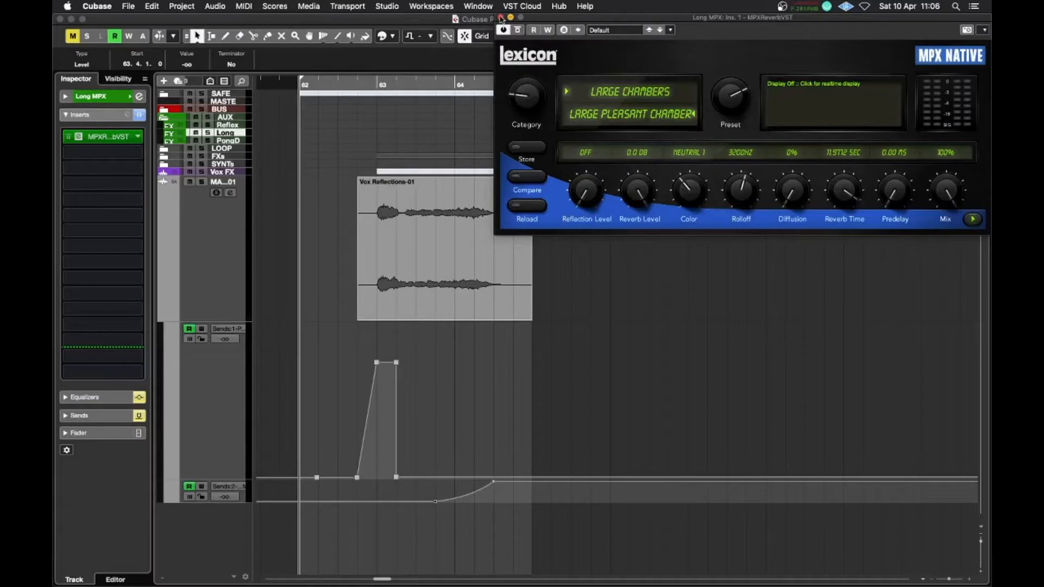
Close the reverb plugin window and play back the section several times
left_click(501, 18)
key("space")
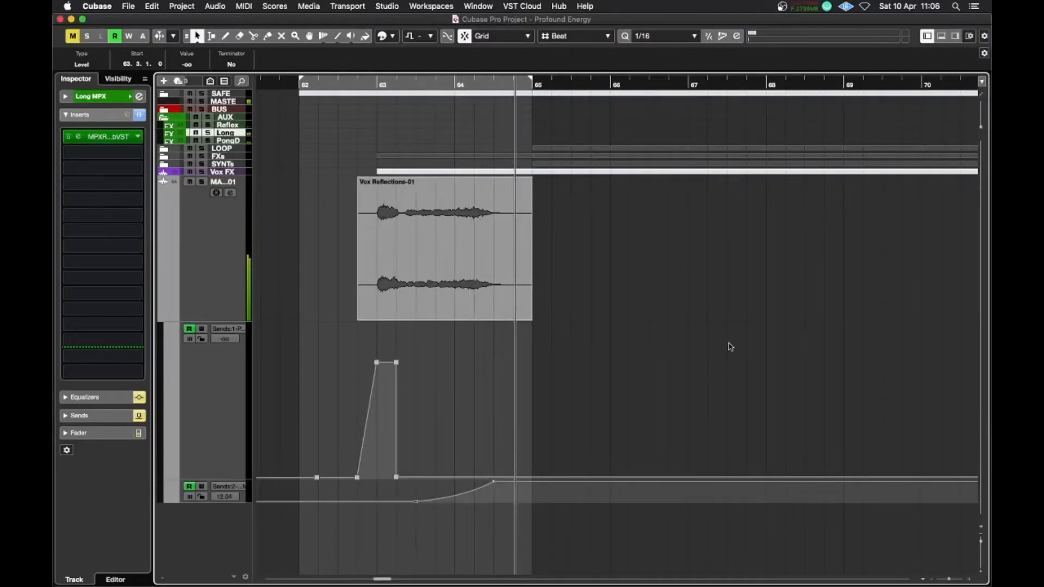
key("space")
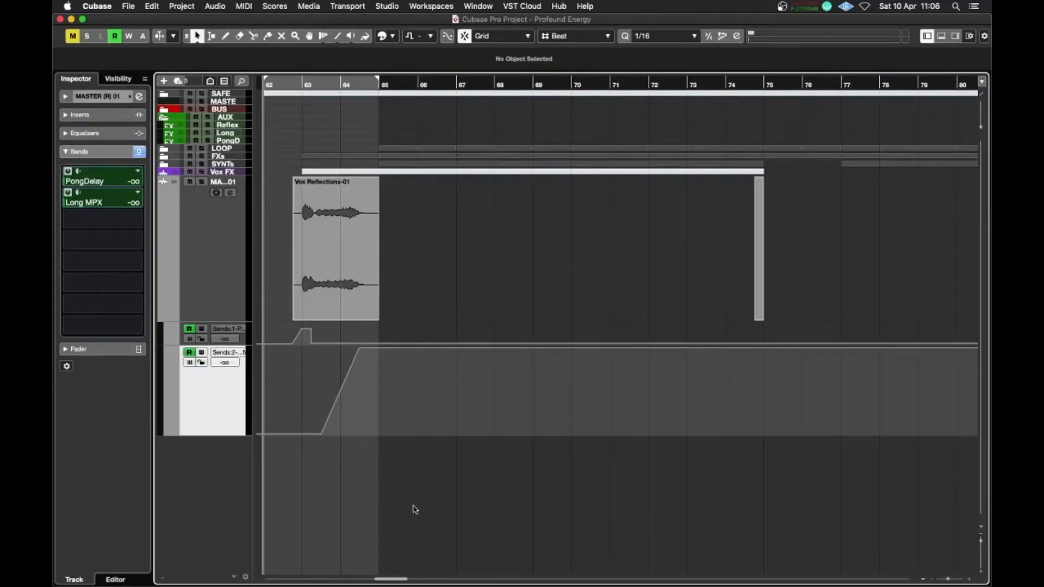
key("space")
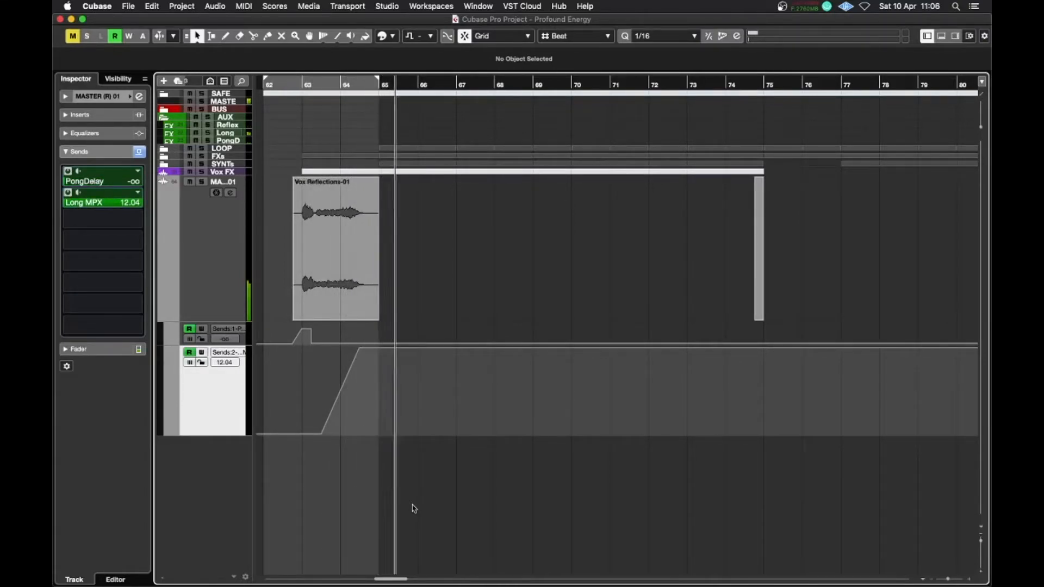
key("space")
Render the Vox Reflections part with its effect tails in place, extending the range to bar 75
left_click_drag(275, 225, 879, 249)
key("super+j")
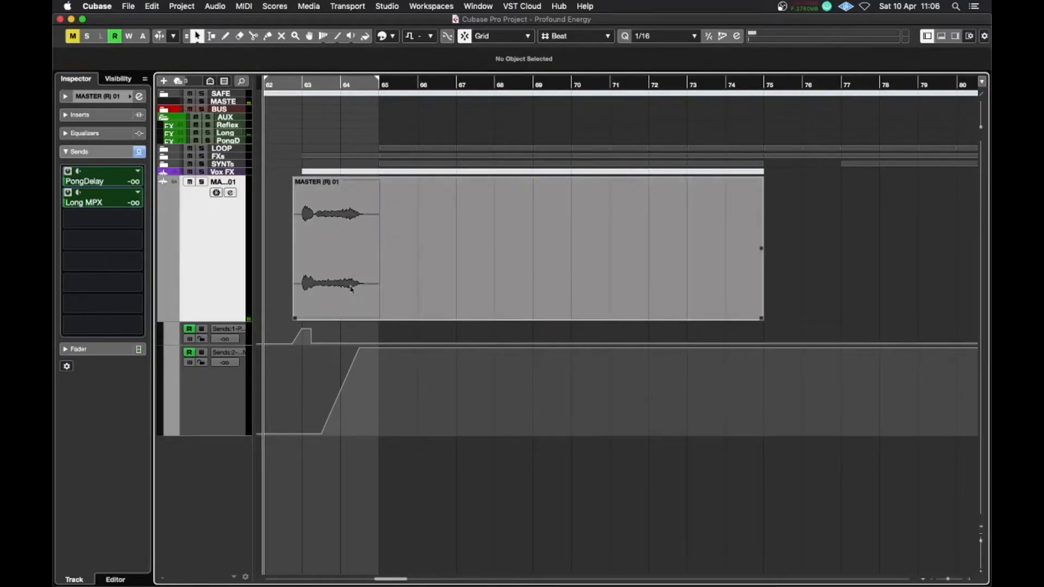
left_click(372, 265)
key("super+z")
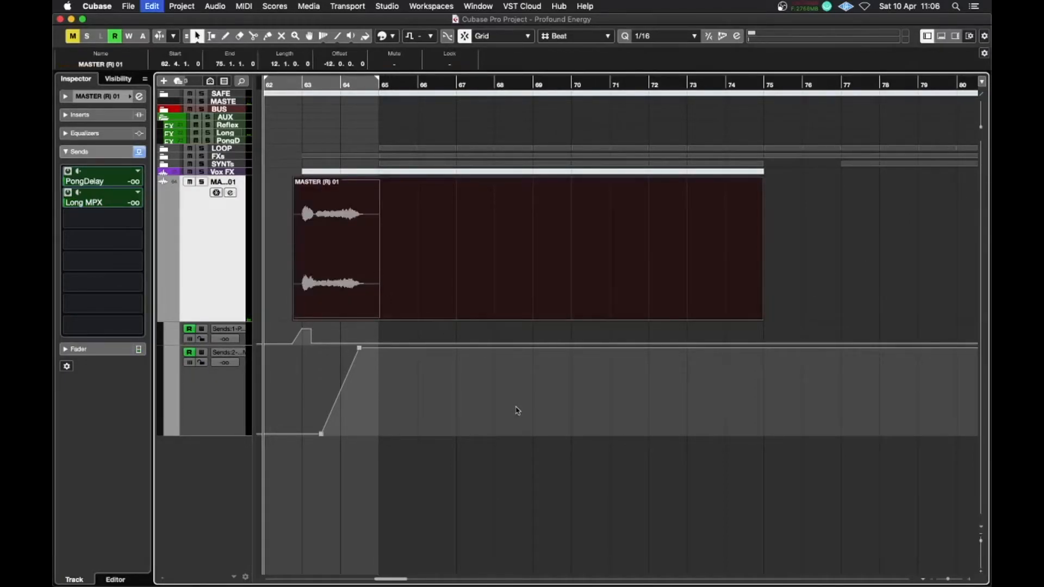
left_click(564, 298)
left_click(557, 300)
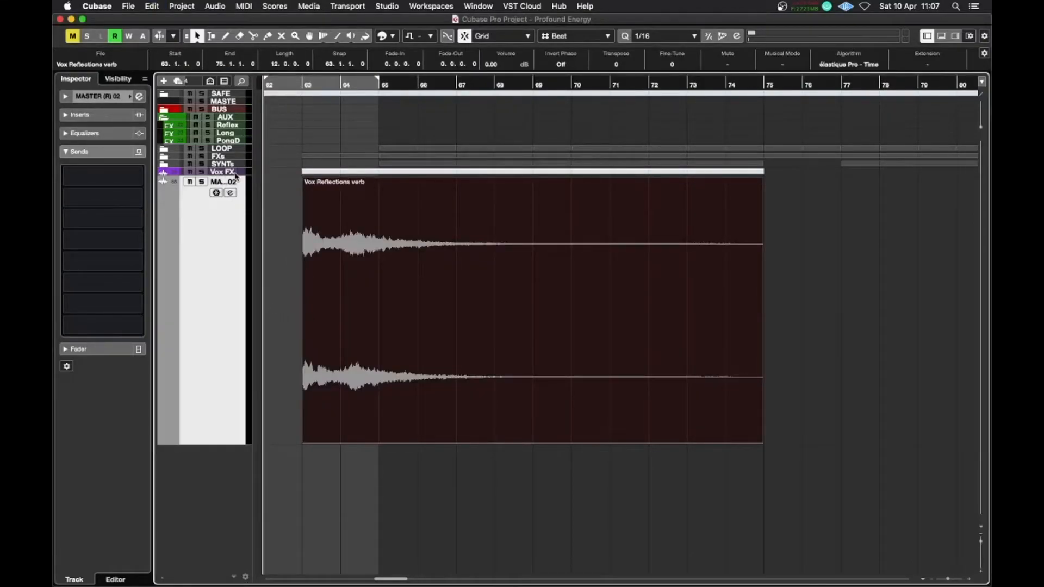
Expand the Vox FX folder and select the rendered Vox Reflections verb event
left_click(282, 235)
left_click(325, 274)
left_click(239, 173)
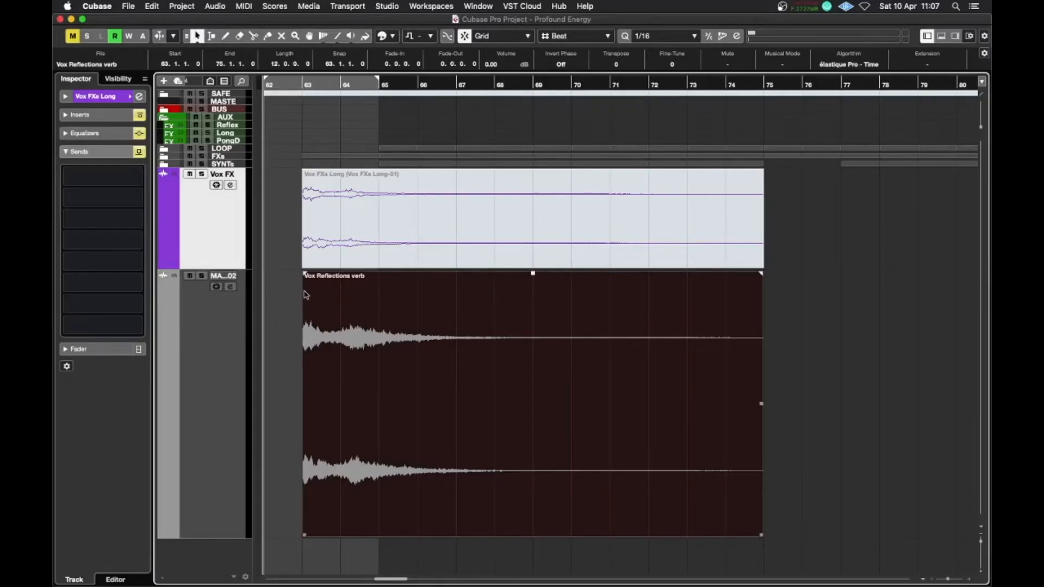
left_click(279, 332)
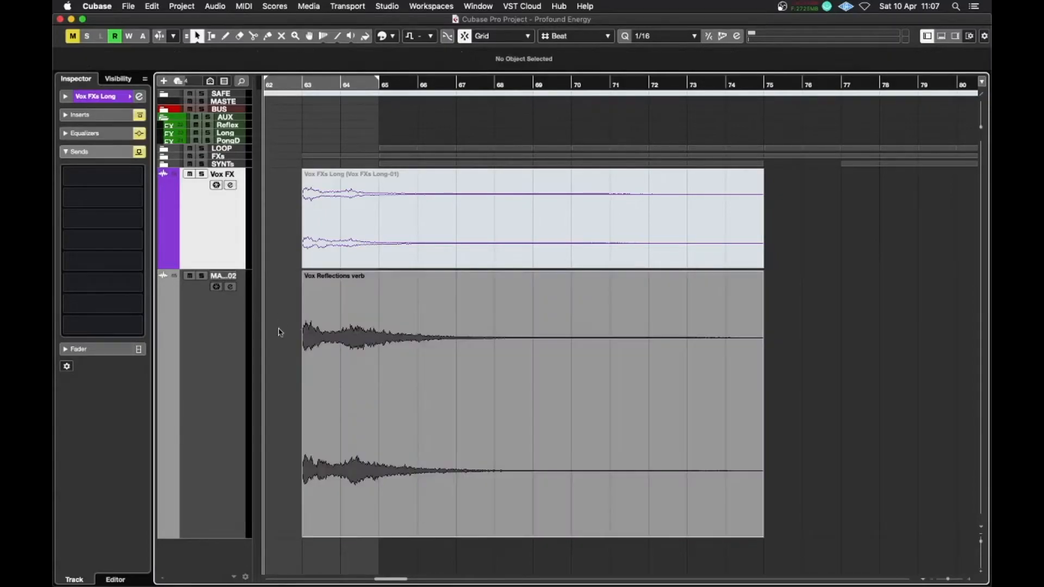
left_click(417, 412)
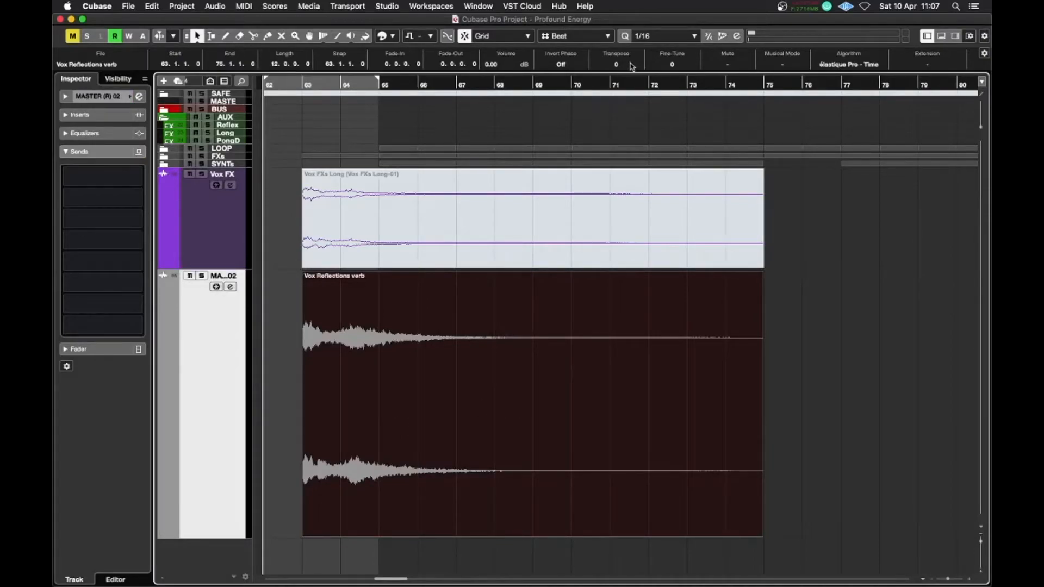
Set the rendered event's algorithm to élastique Pro - Pitch and transpose it by 1 semitone
left_click(870, 64)
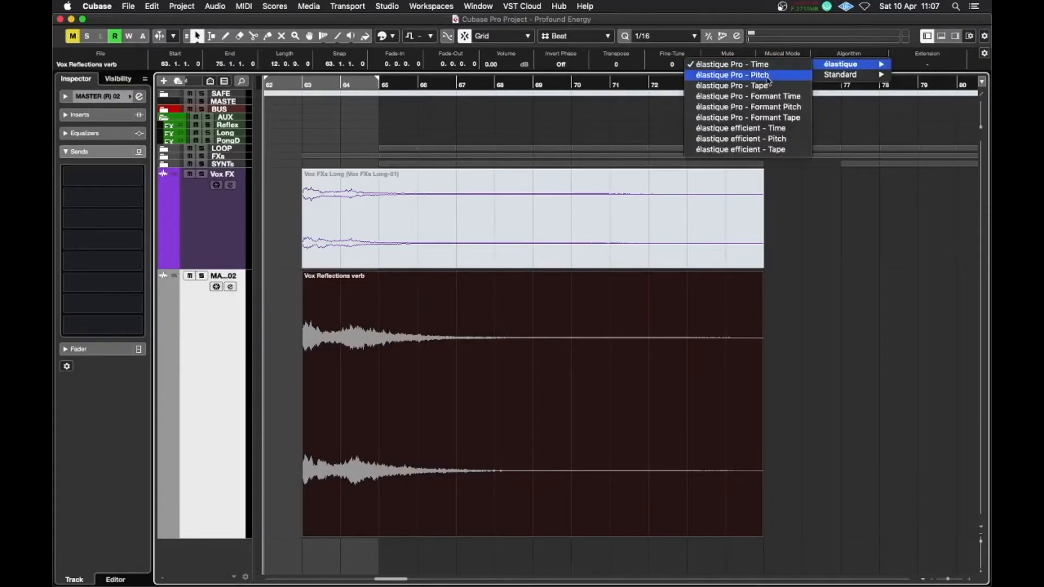
left_click(767, 76)
scroll(616, 64, "up", 1)
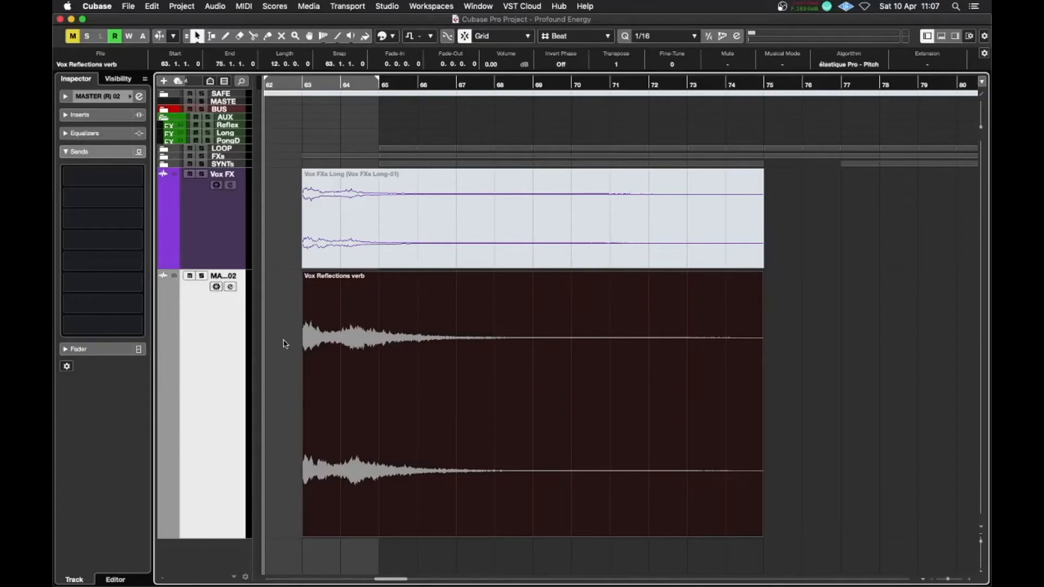
Play back the transposed reverb event and shrink the Vox FX folder track's height
key("space")
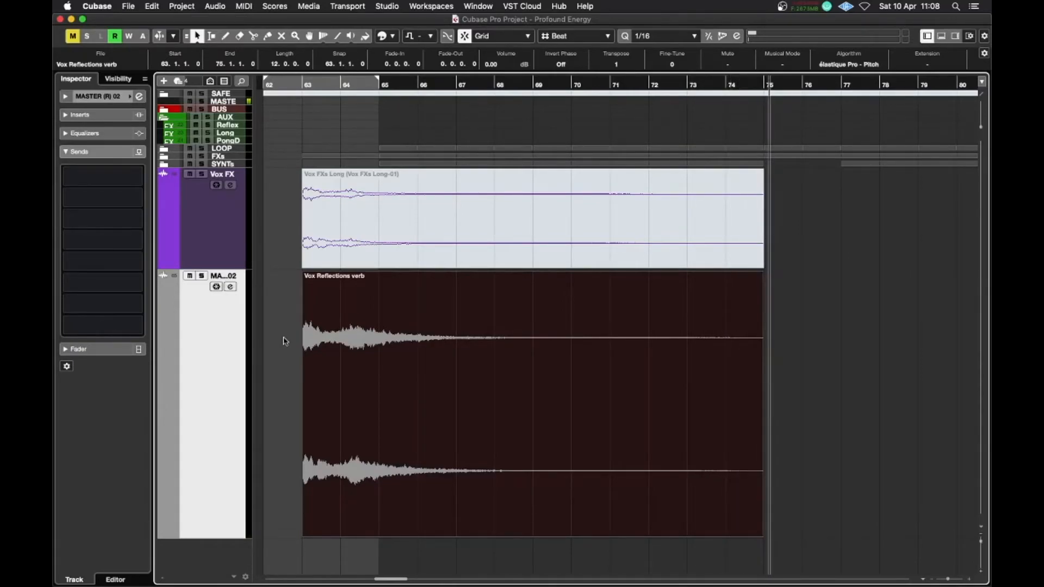
key("space")
left_click(288, 324)
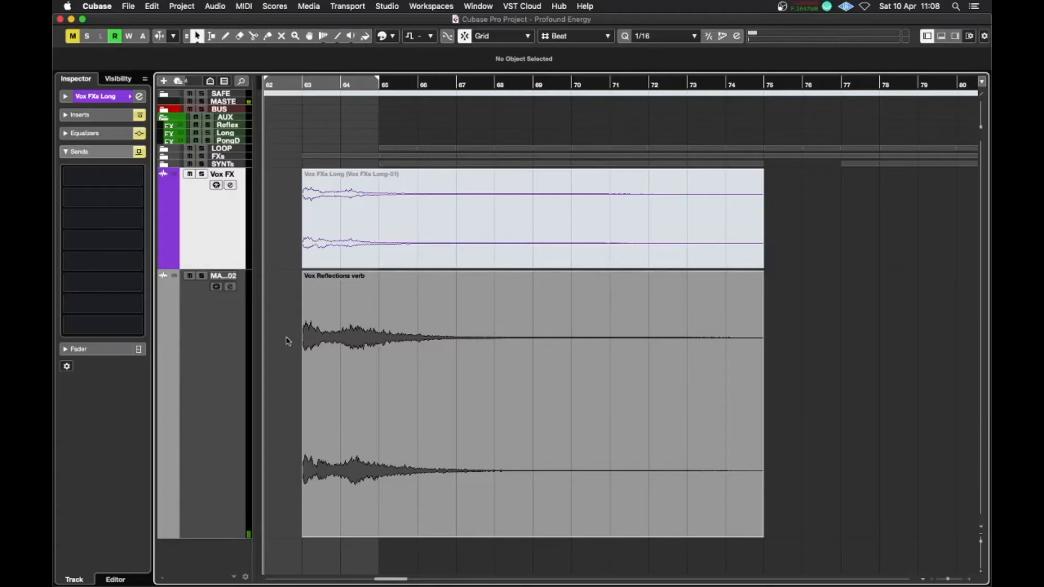
left_click(318, 359)
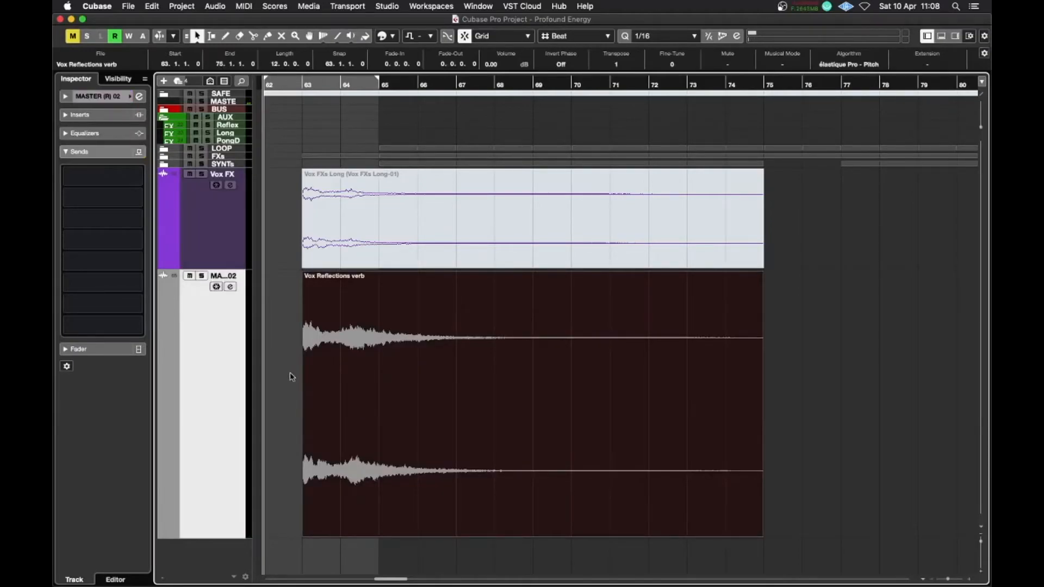
left_click_drag(233, 266, 233, 176)
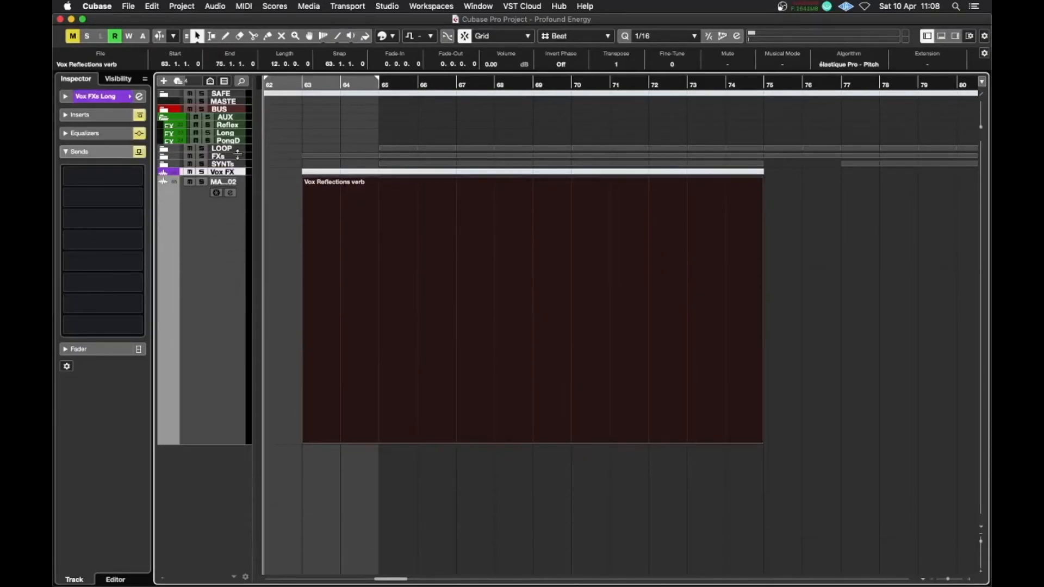
left_click(239, 269)
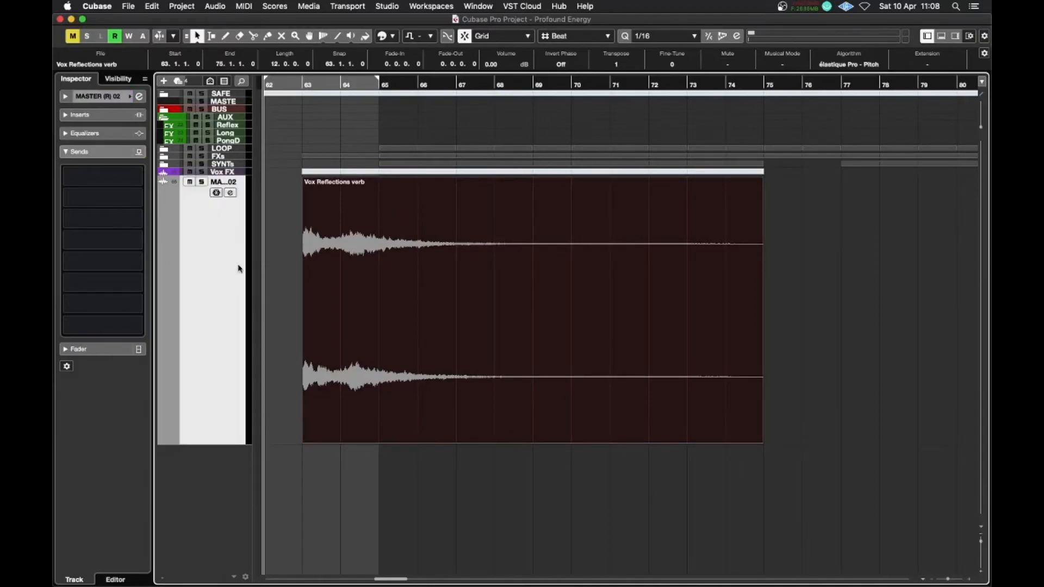